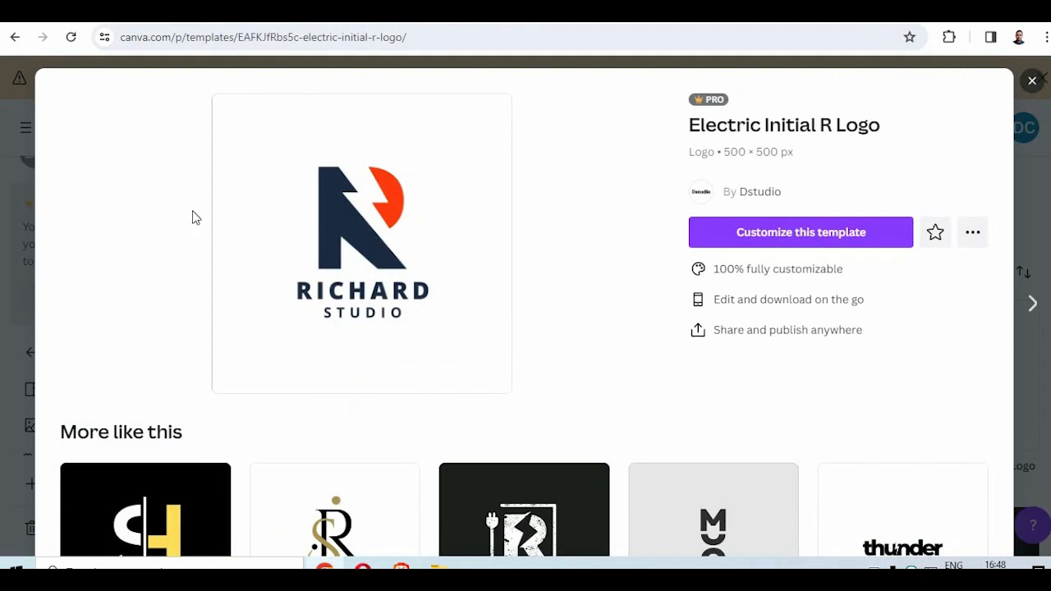
- Dismiss the plan expiry notice and open the Electric Initial R Logo template for customizing
key(Escape)
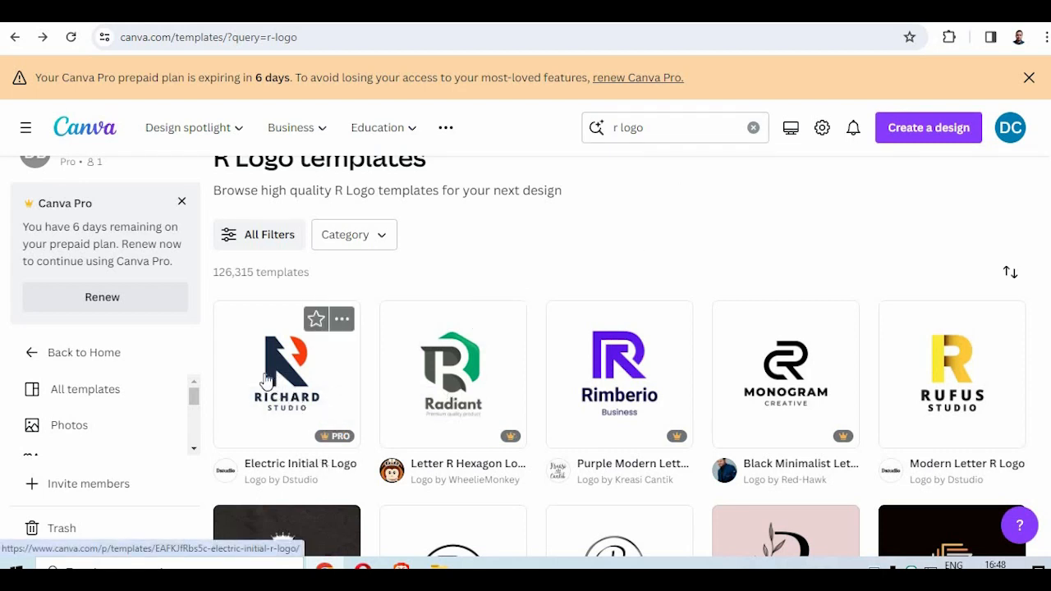
scroll(873, 252, up, 1)
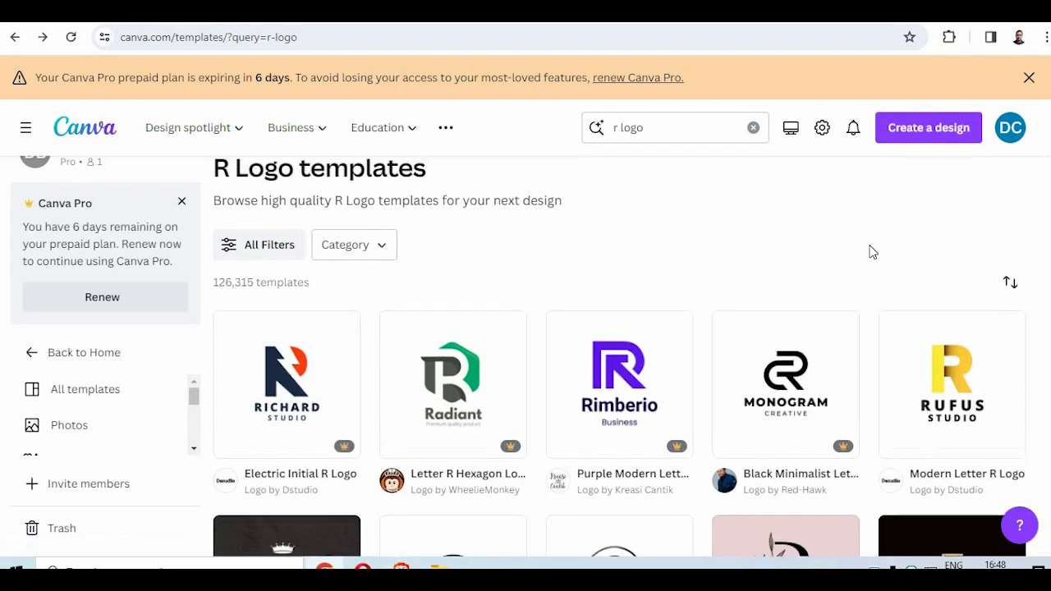
scroll(873, 252, up, 1)
click(1029, 77)
scroll(284, 328, down, 2)
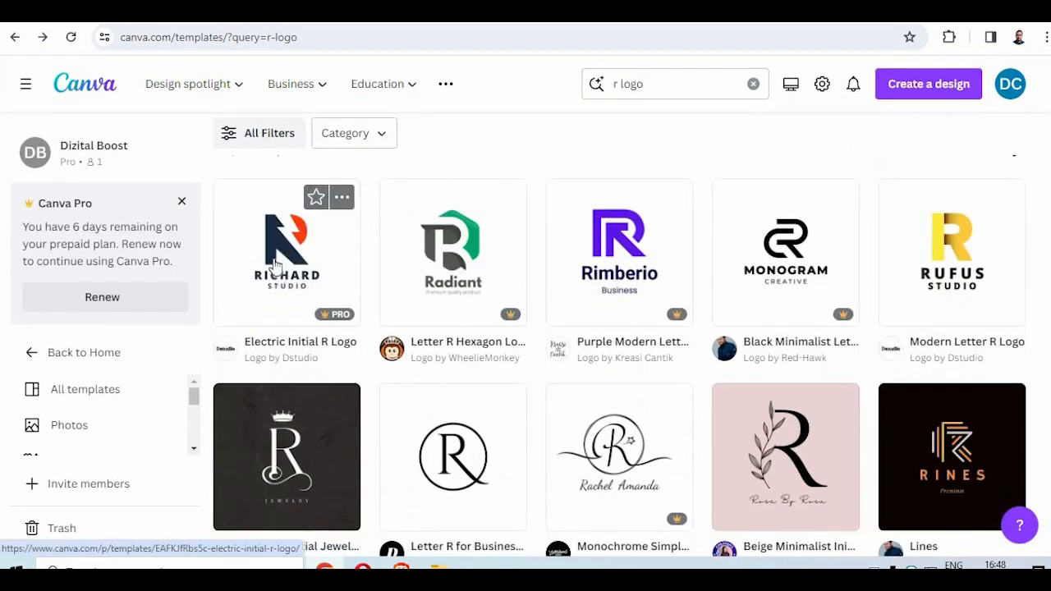
click(276, 264)
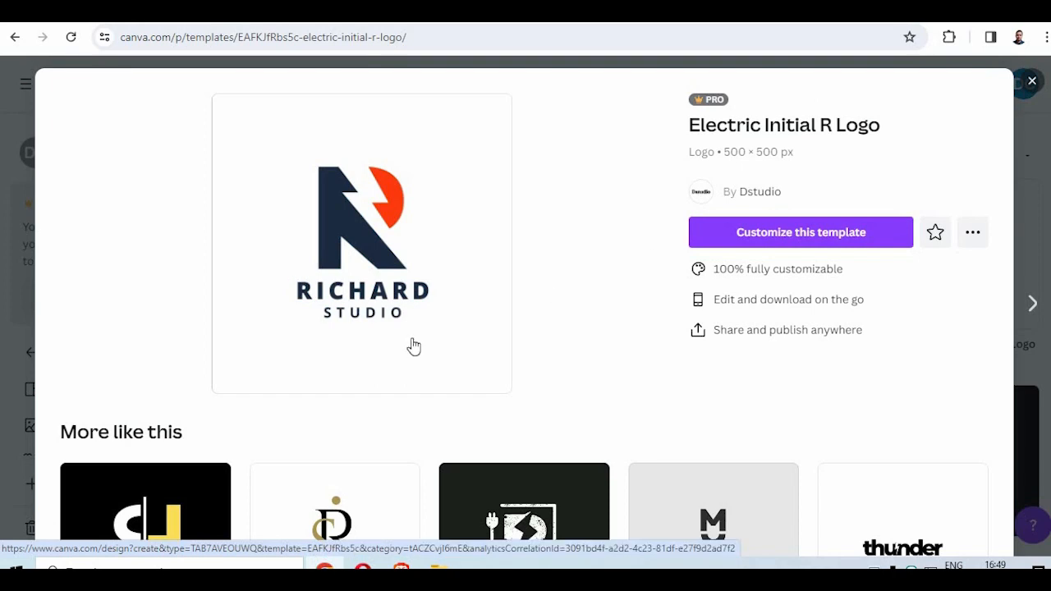
click(758, 240)
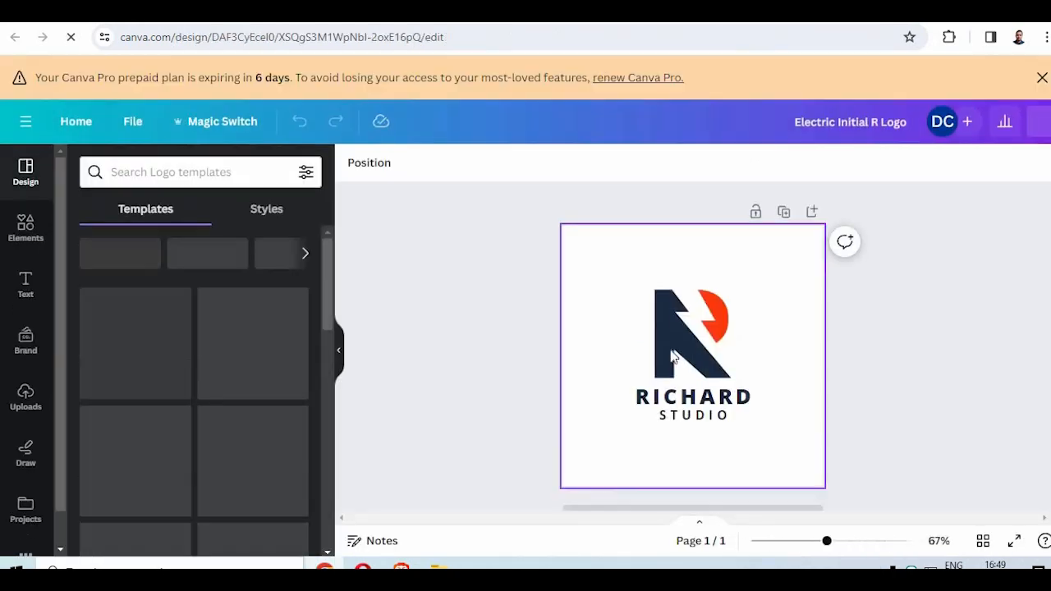
- Shrink the R icon and place it beside the main name text on the same line
drag(696, 323, 648, 326)
drag(701, 371, 729, 335)
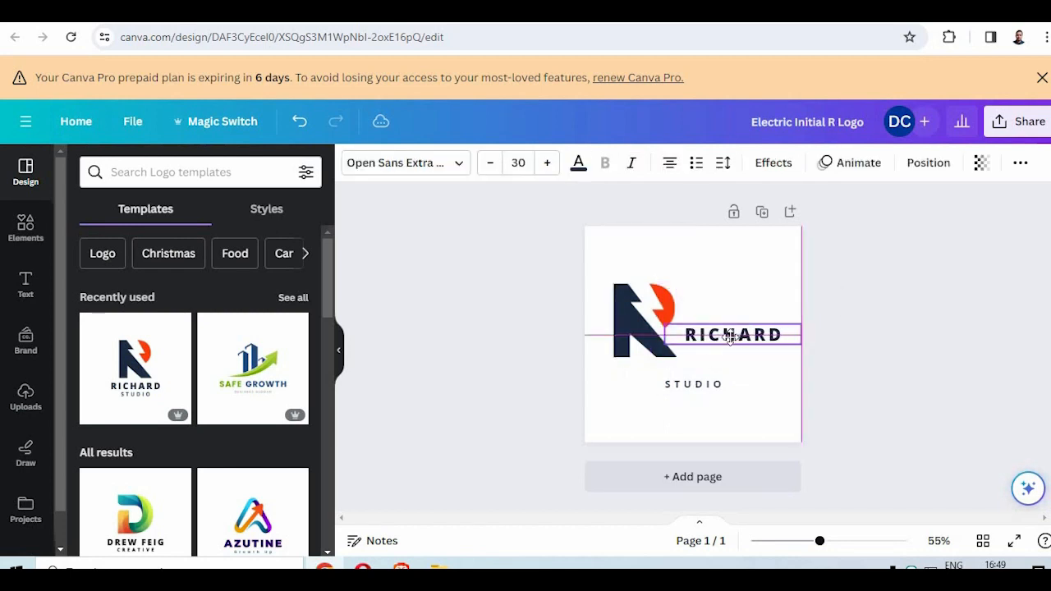
click(630, 326)
drag(663, 294, 639, 325)
click(635, 333)
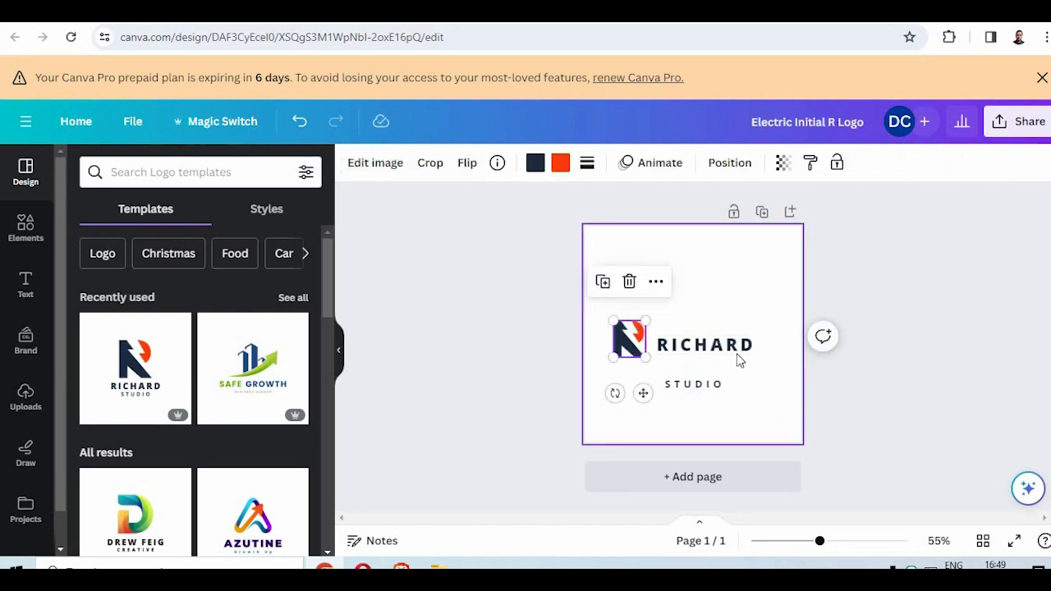
- Delete the STUDIO text from the logo
click(745, 408)
click(708, 387)
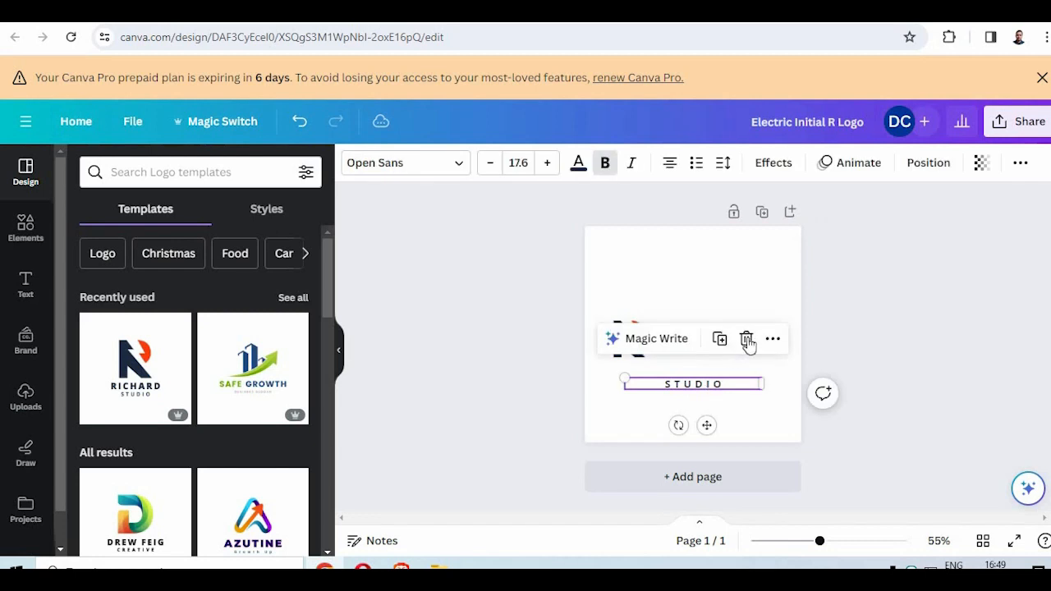
click(747, 339)
- Move the main name text closer to the R icon and replace its wording with EEFLIP
click(683, 345)
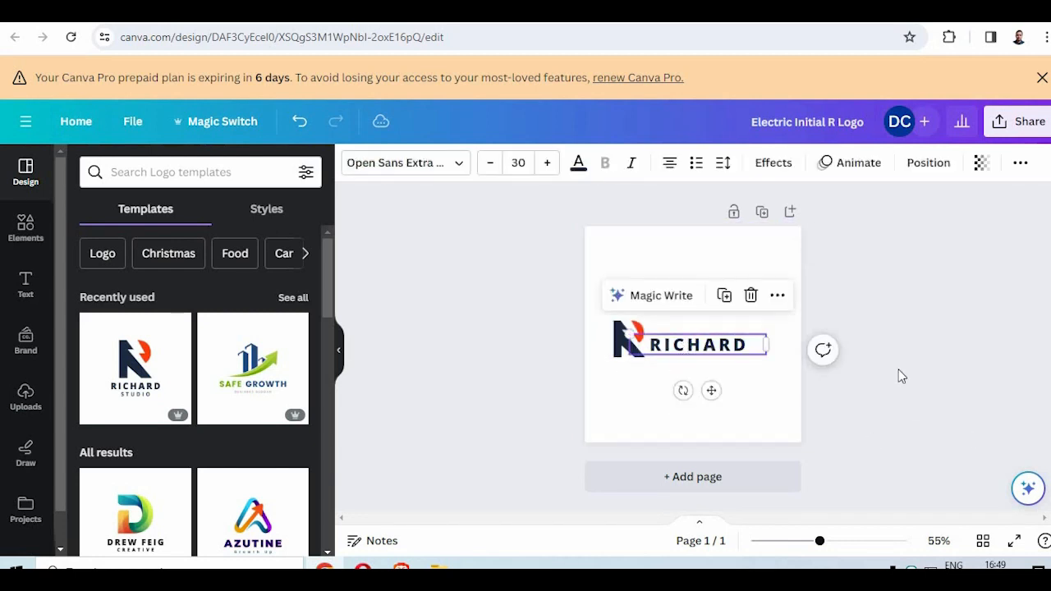
click(662, 377)
click(683, 351)
drag(682, 351, 684, 357)
double_click(685, 354)
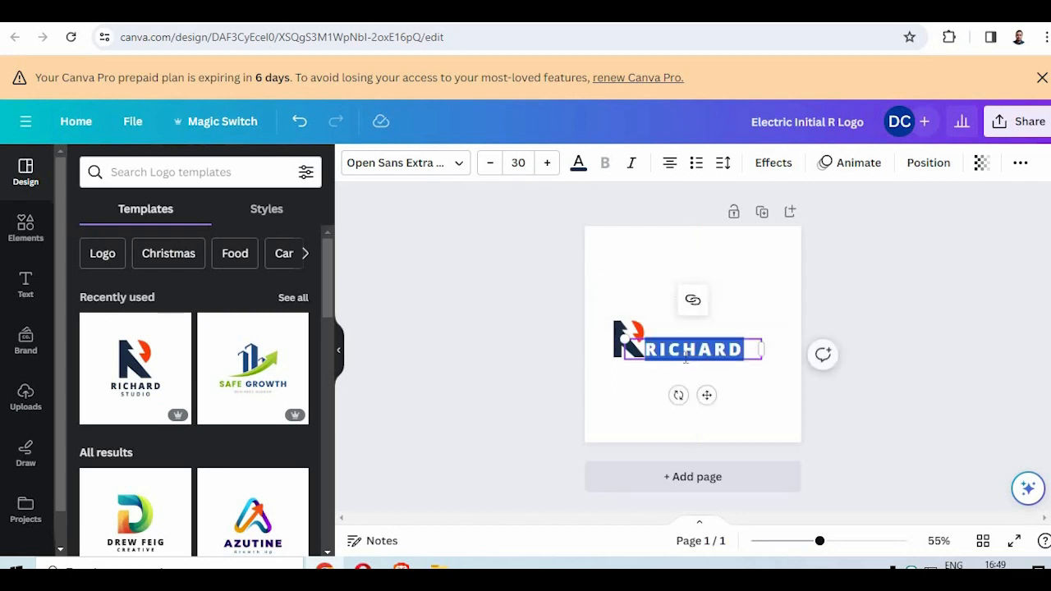
text(EEFLIP)
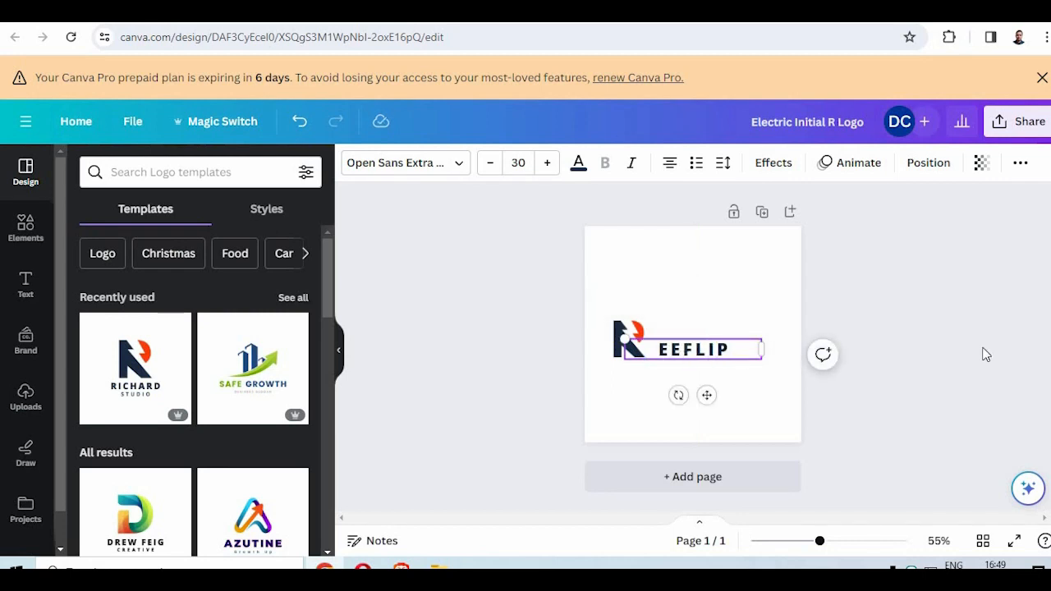
- Enlarge the EEFLIP text to about size 36.9 and line it up directly beside the R icon
click(654, 366)
click(628, 339)
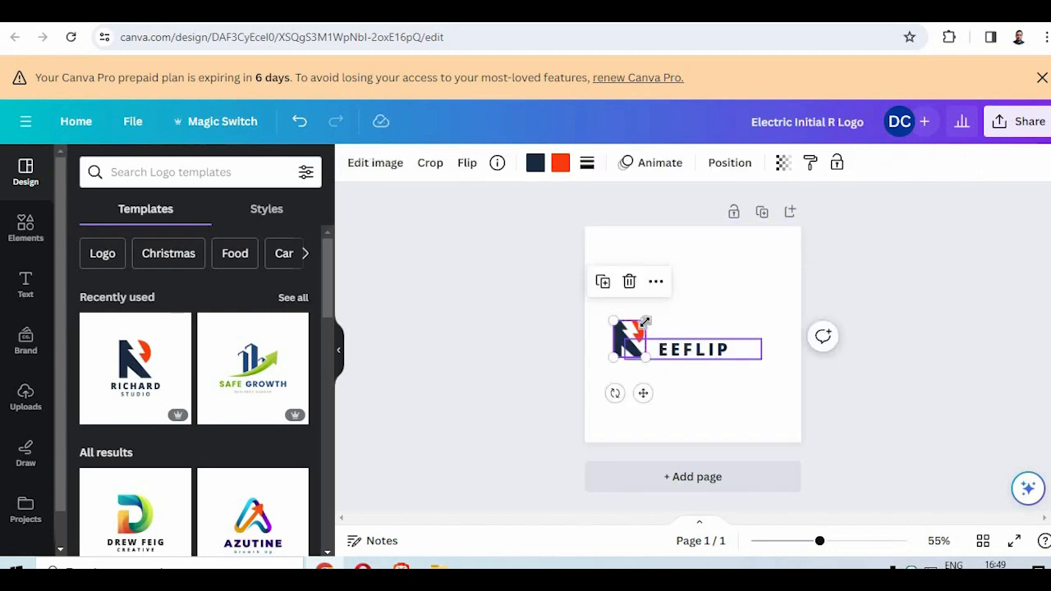
click(692, 349)
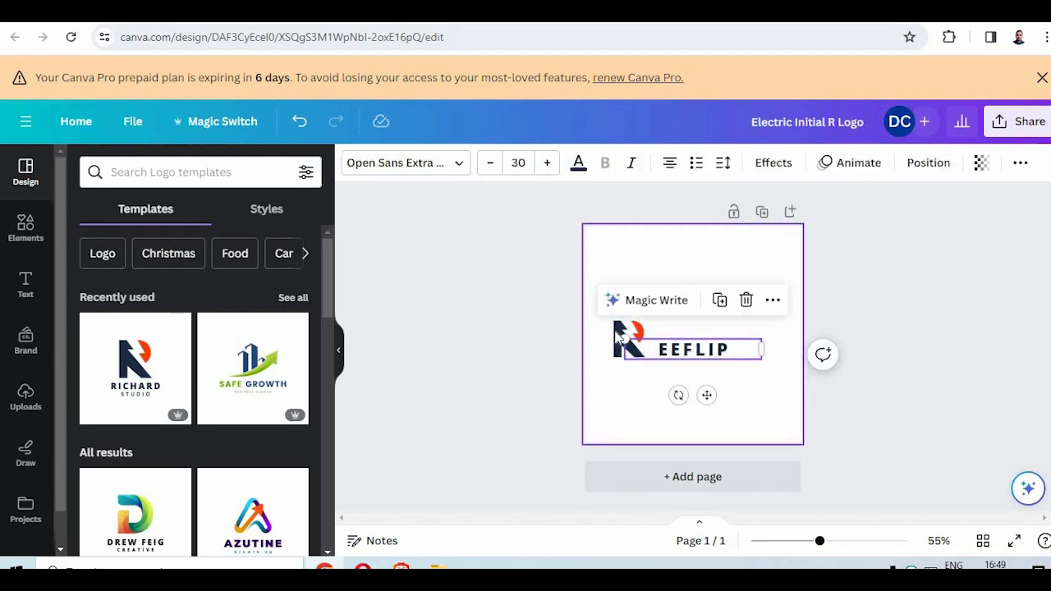
drag(616, 333, 588, 329)
click(687, 368)
click(691, 348)
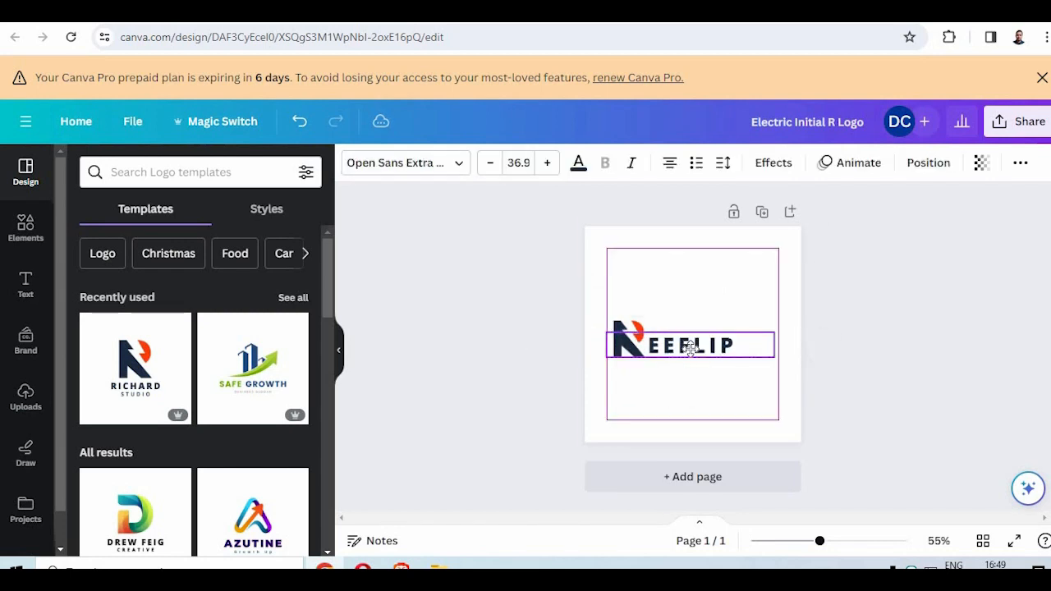
click(920, 375)
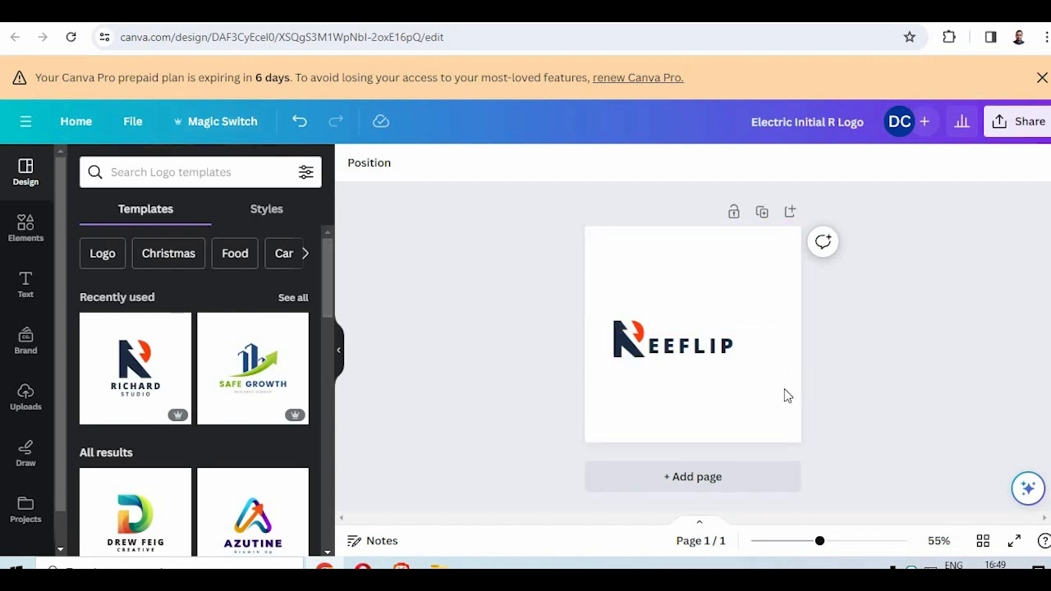
- Set up a custom resize of the design to 150 px wide and 60 px high
click(230, 123)
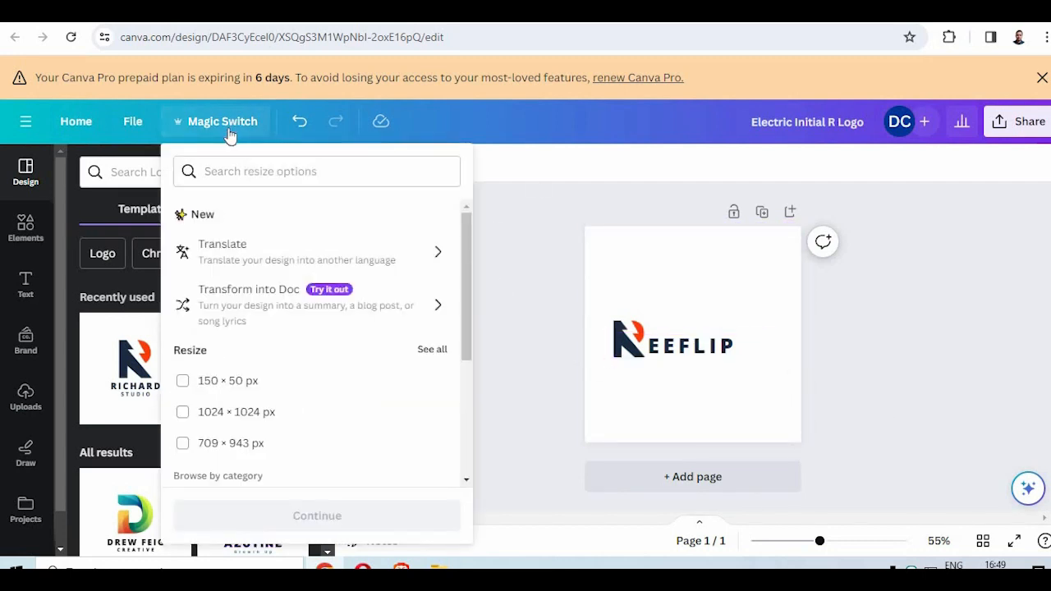
scroll(392, 368, down, 3)
scroll(256, 359, up, 1)
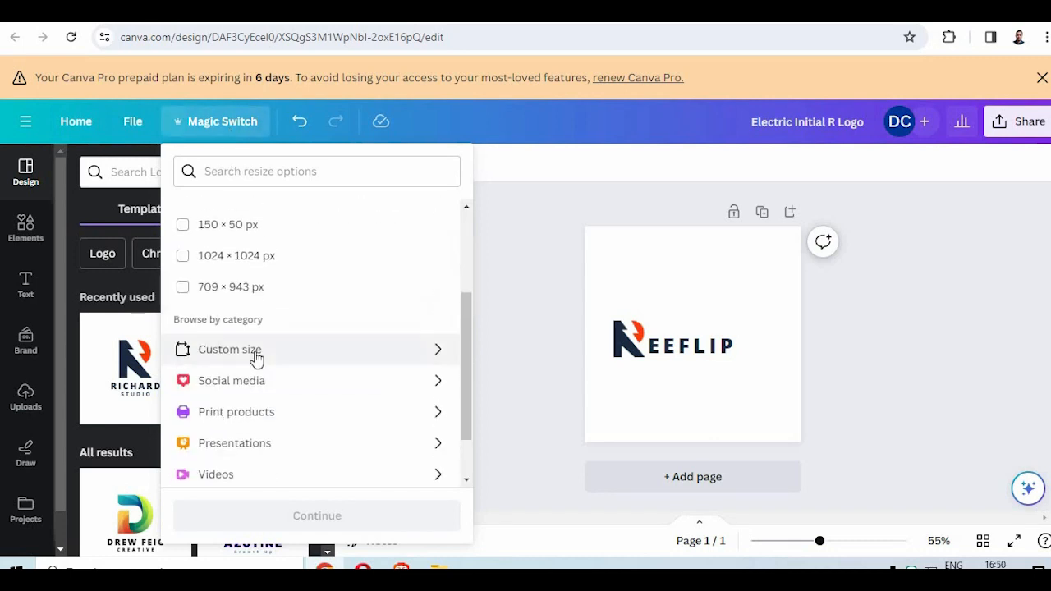
click(254, 354)
scroll(336, 312, down, 3)
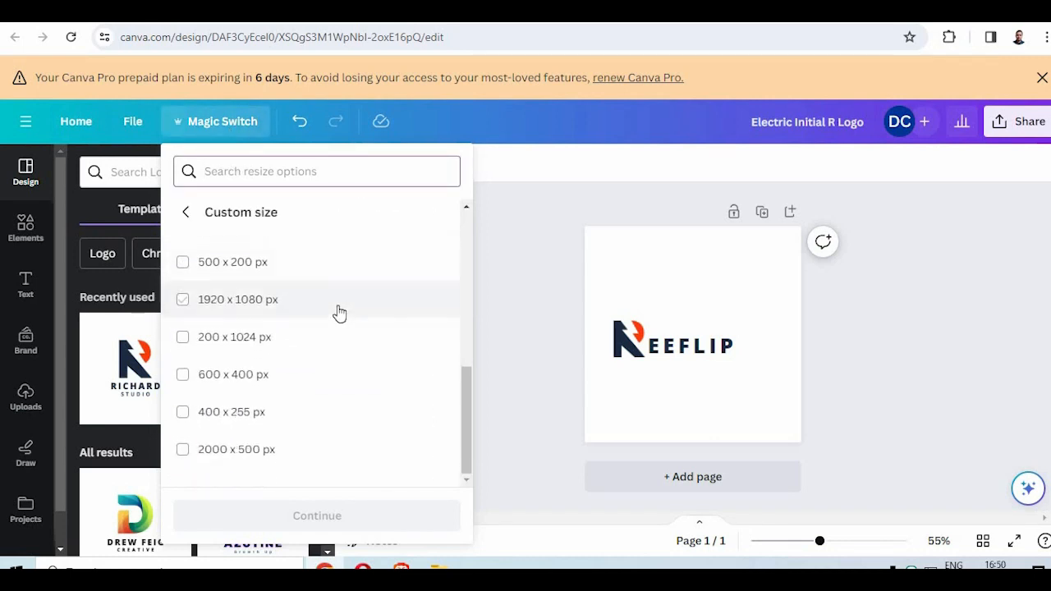
scroll(341, 310, up, 5)
click(238, 273)
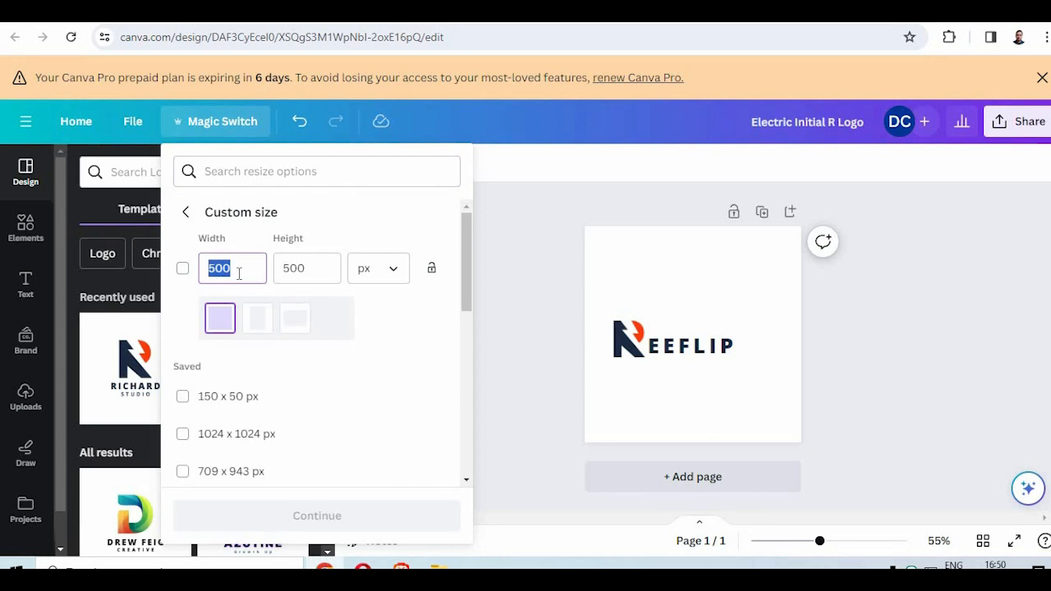
text(15)
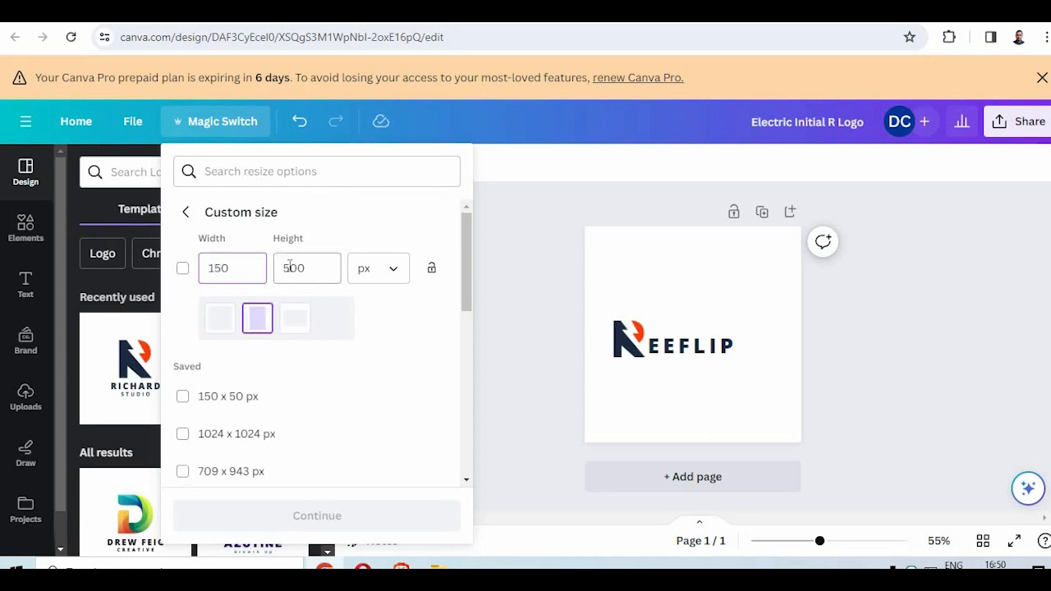
click(289, 266)
text(60)
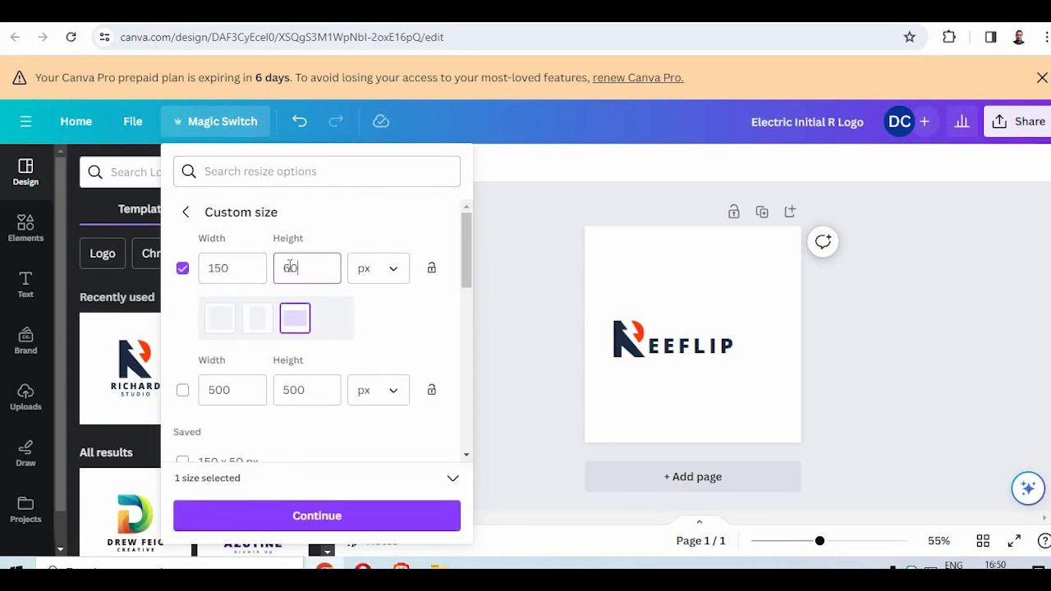
- Create a resized copy of the logo design and open the copy
click(345, 518)
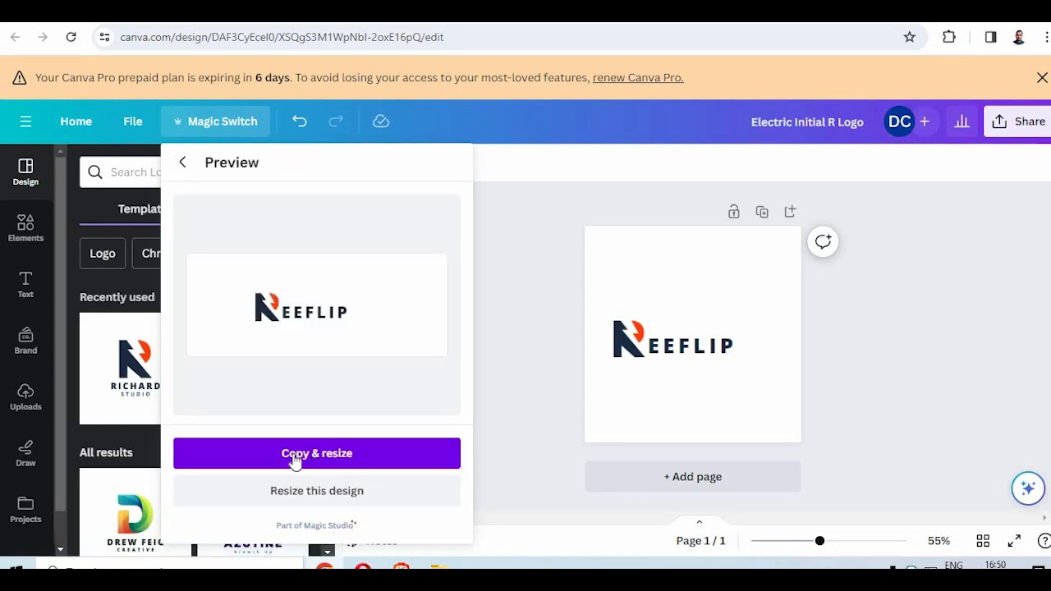
click(294, 462)
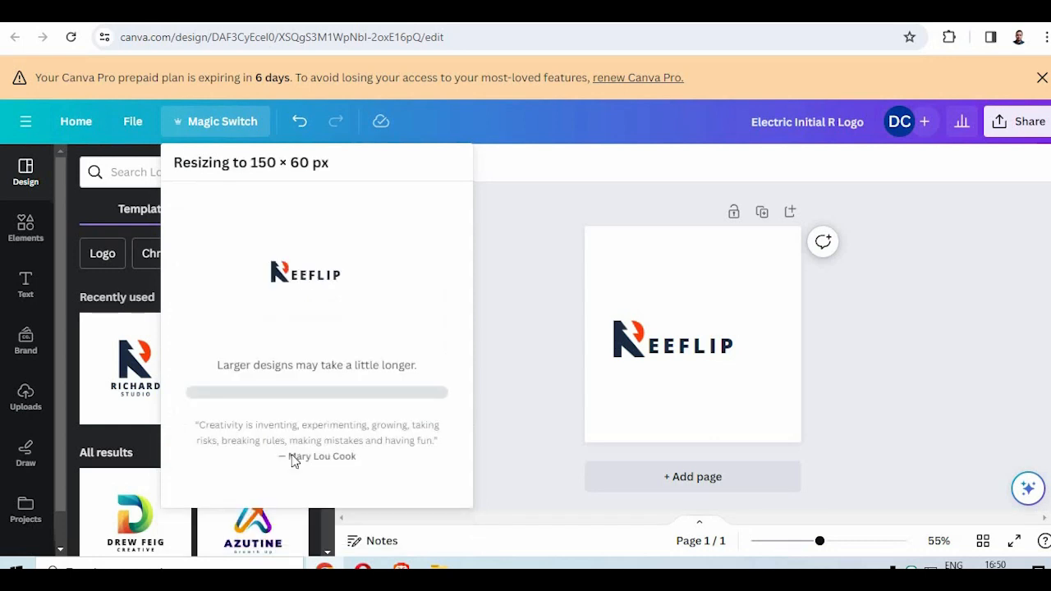
click(332, 289)
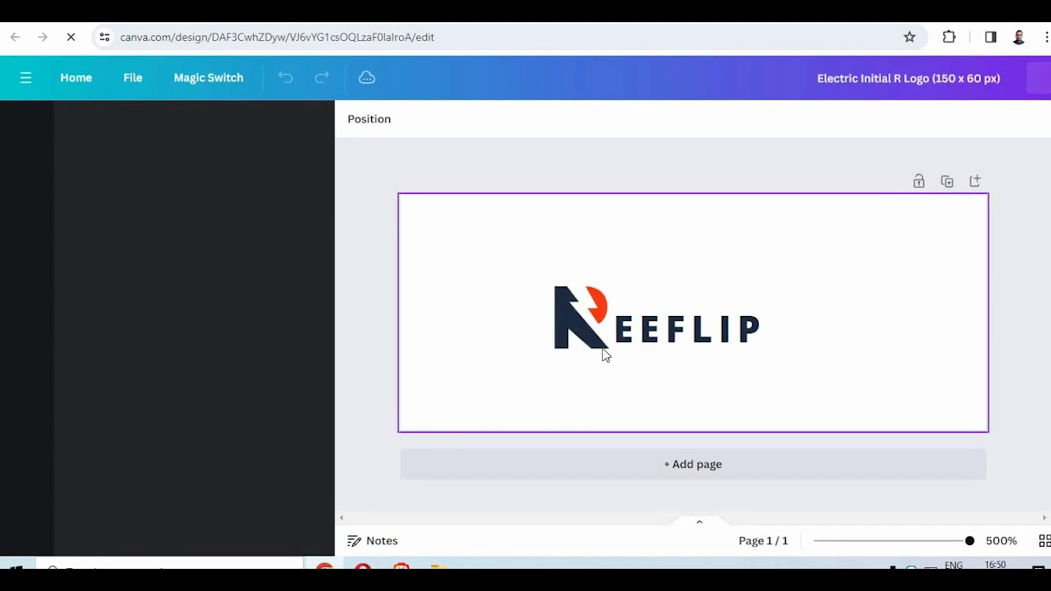
- Move the R icon to the left margin of the canvas and enlarge it to fill most of the height
click(596, 330)
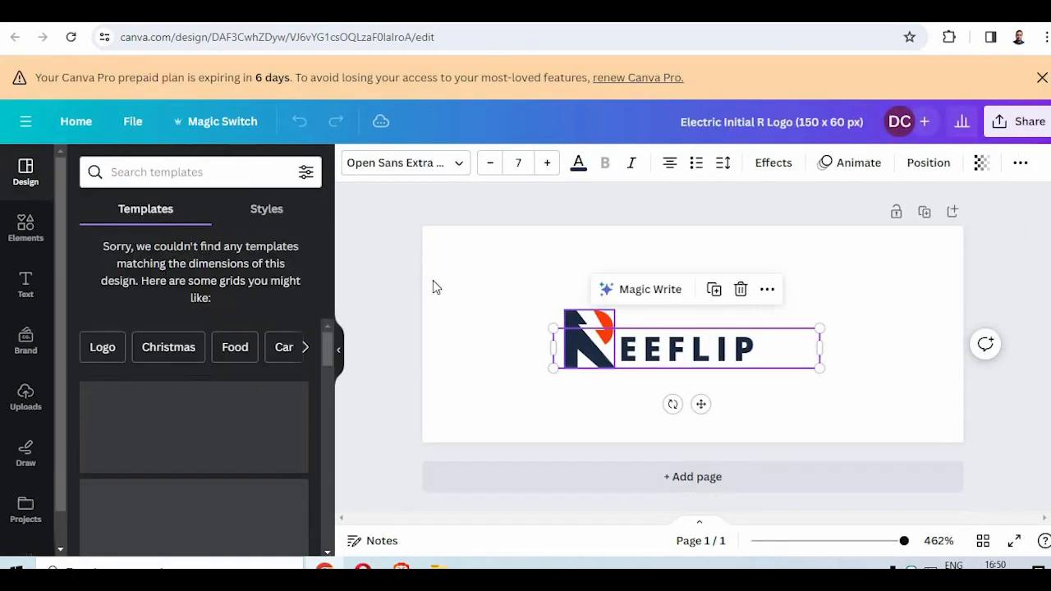
click(500, 277)
drag(574, 322, 479, 327)
drag(519, 310, 479, 337)
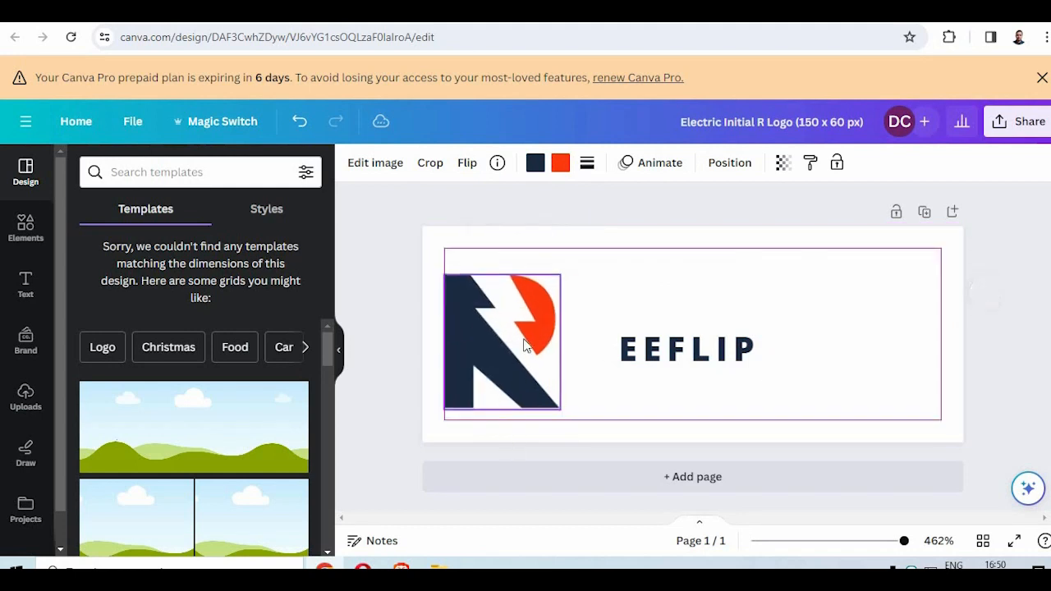
- Enlarge the EEFLIP text to about size 11.9 and shift it toward the R icon
click(646, 362)
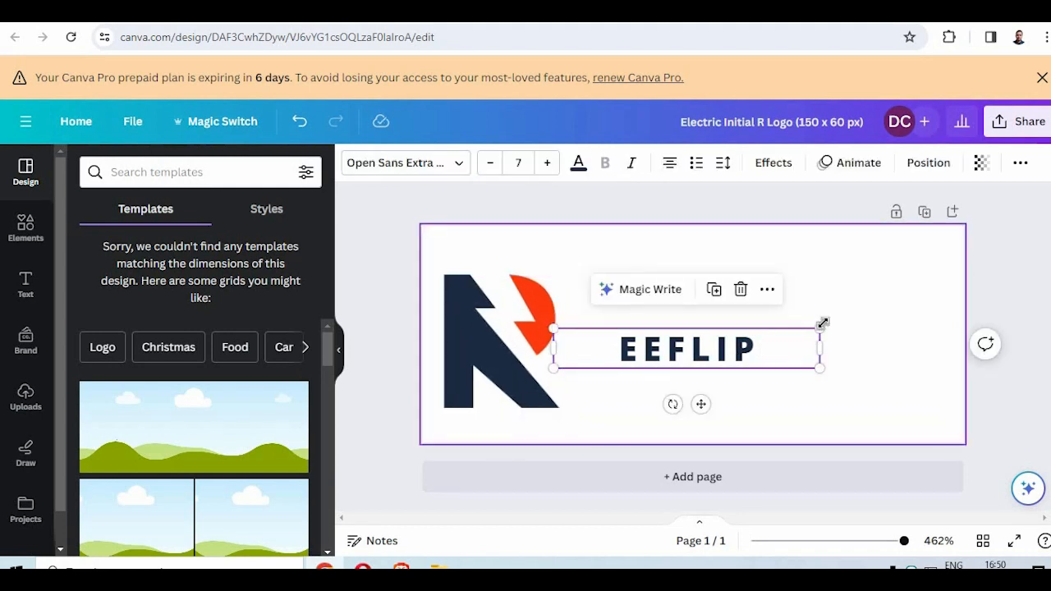
drag(821, 326, 886, 351)
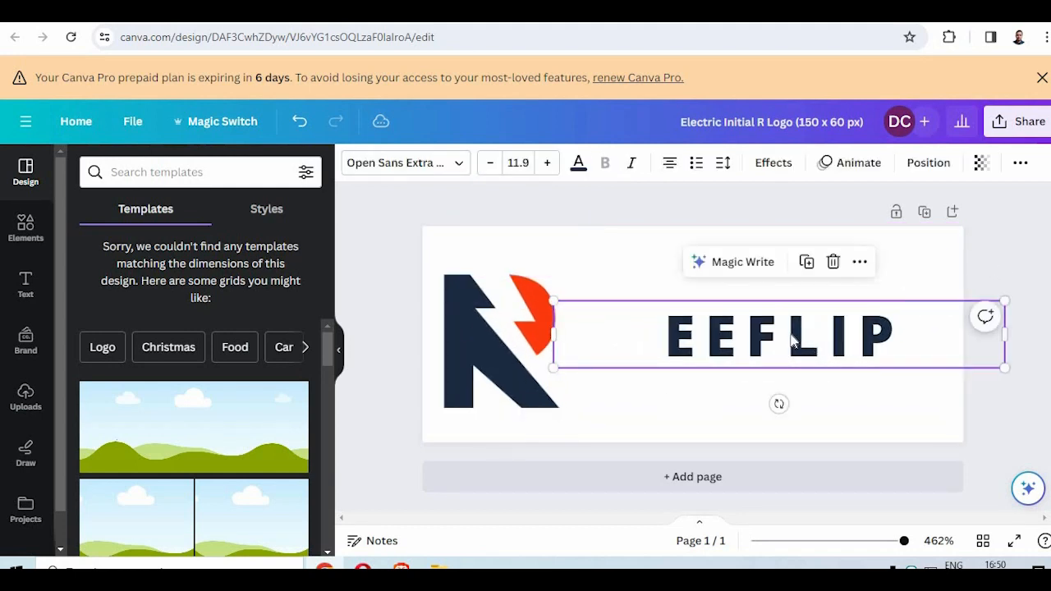
drag(792, 349, 722, 353)
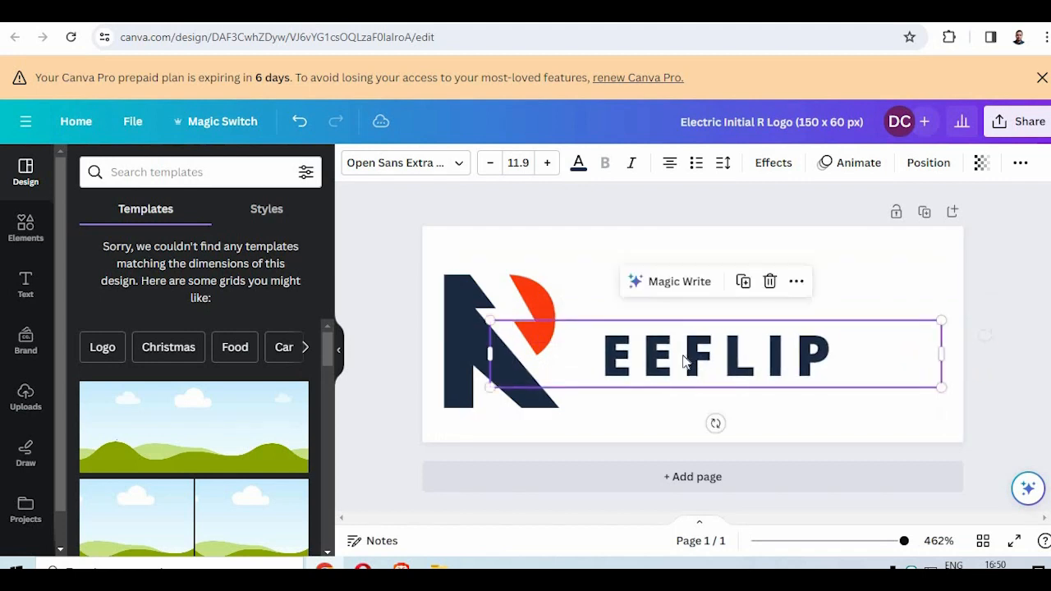
- Left-align the EEFLIP text and place it directly next to the R icon's foot
click(682, 357)
click(666, 168)
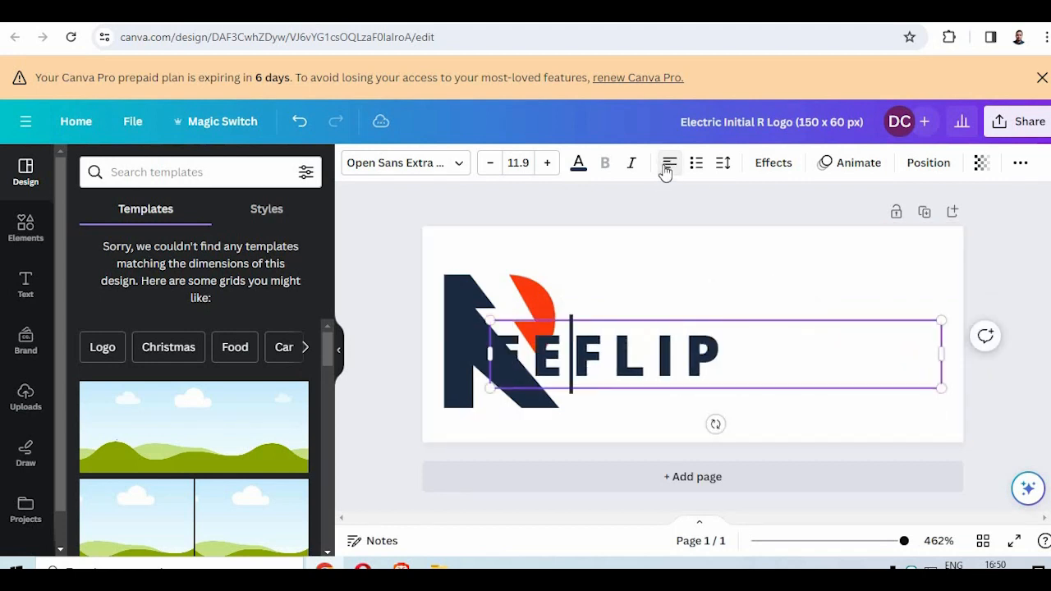
drag(588, 370, 655, 374)
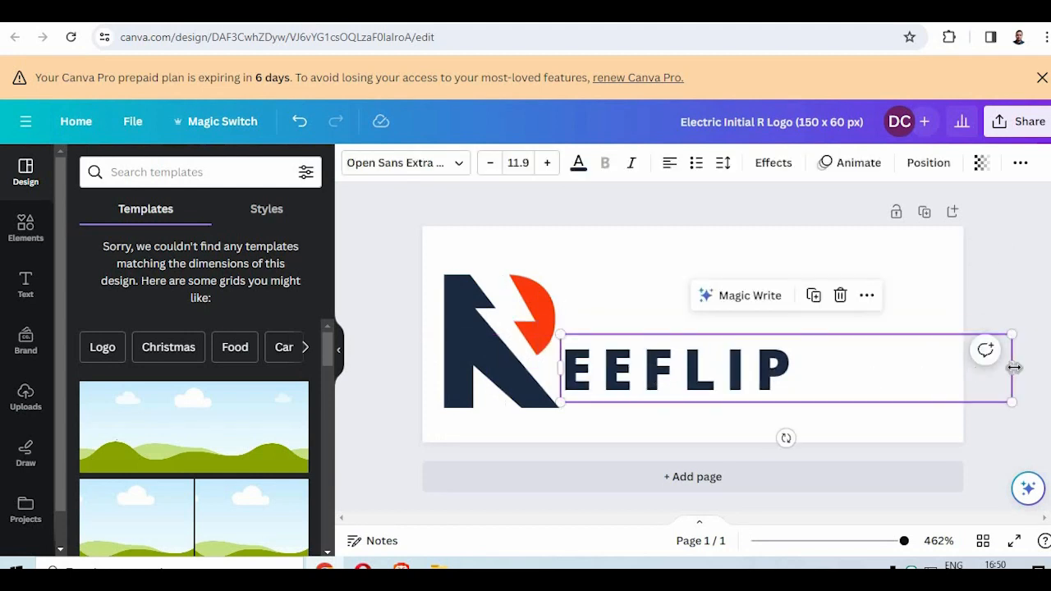
- Narrow the EEFLIP text box, enlarge the text to about size 18.7 and lower it slightly toward the icon's base
drag(1012, 367, 979, 296)
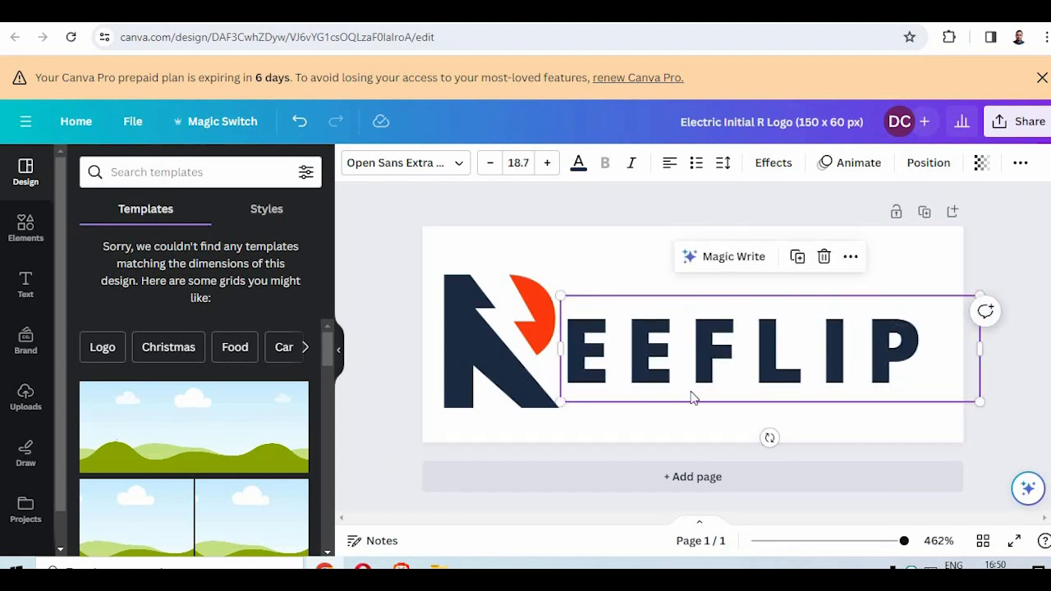
drag(681, 370, 682, 374)
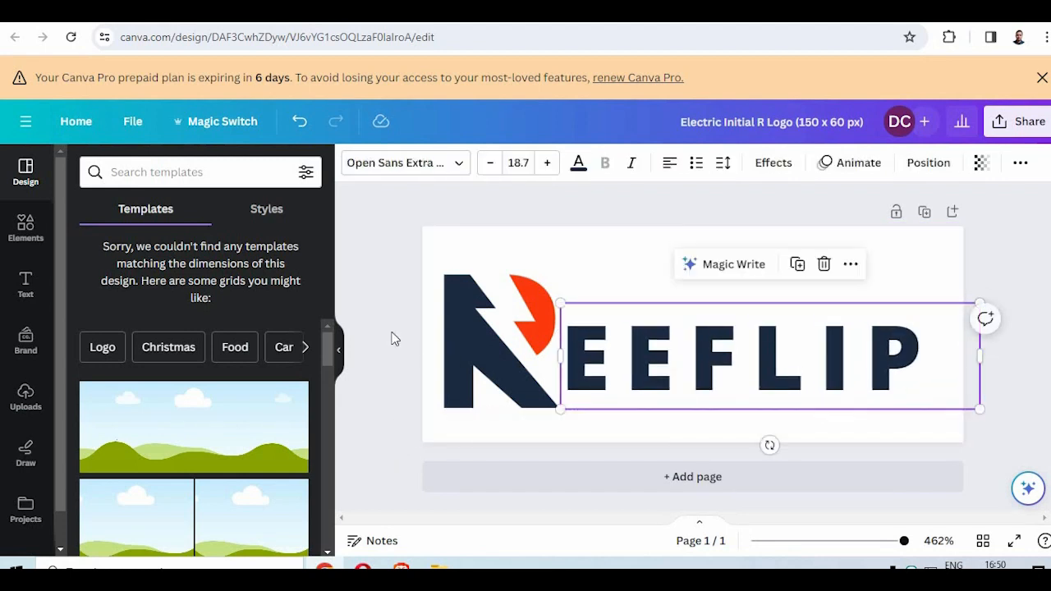
click(368, 355)
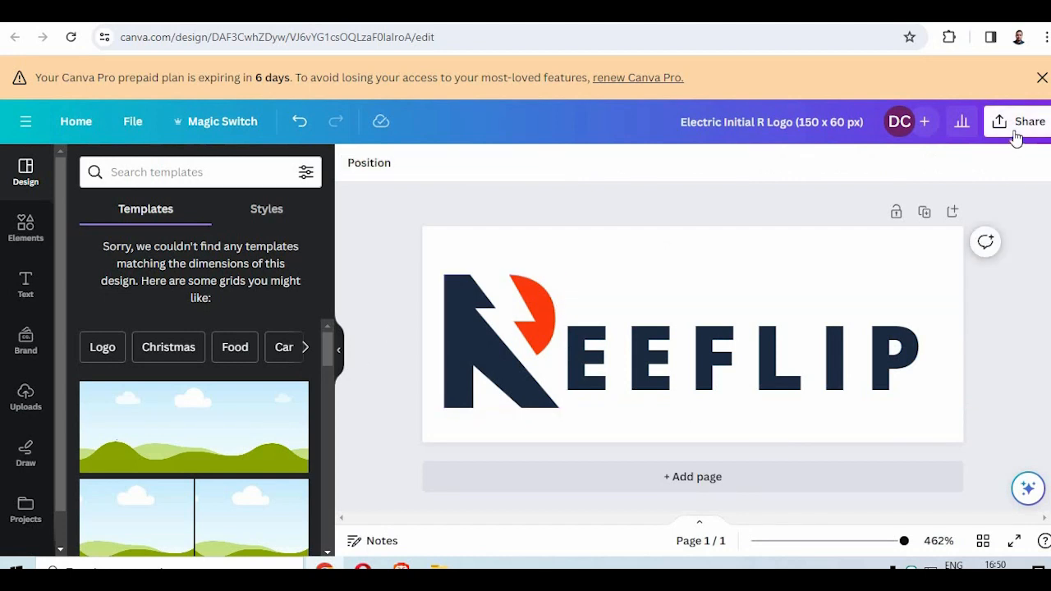
- Download the logo as a 150 × 60 px PNG with a transparent background and save it as reefliplogo
click(1015, 134)
scroll(910, 418, down, 3)
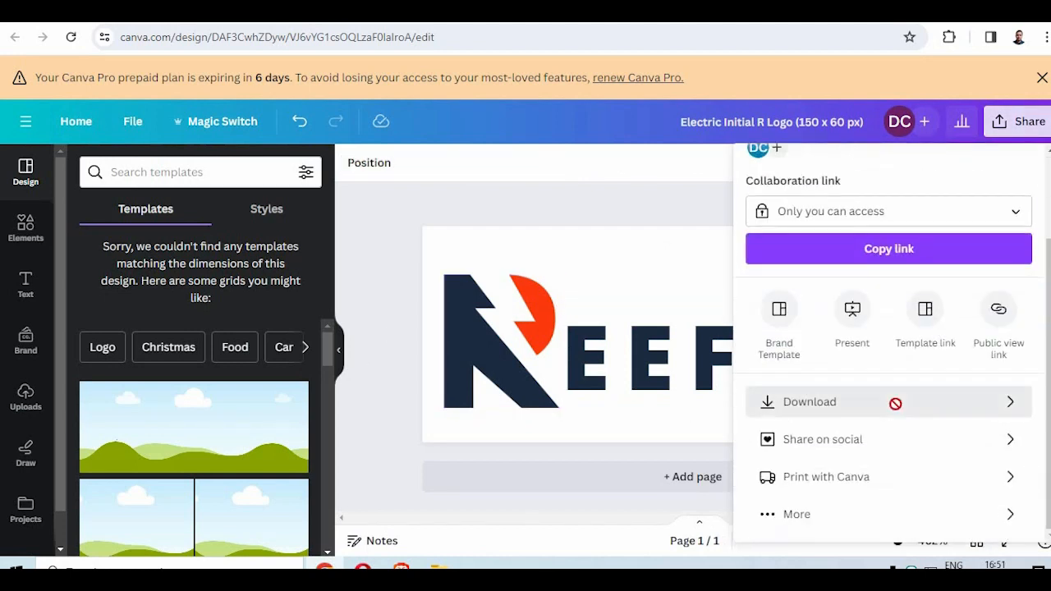
click(894, 403)
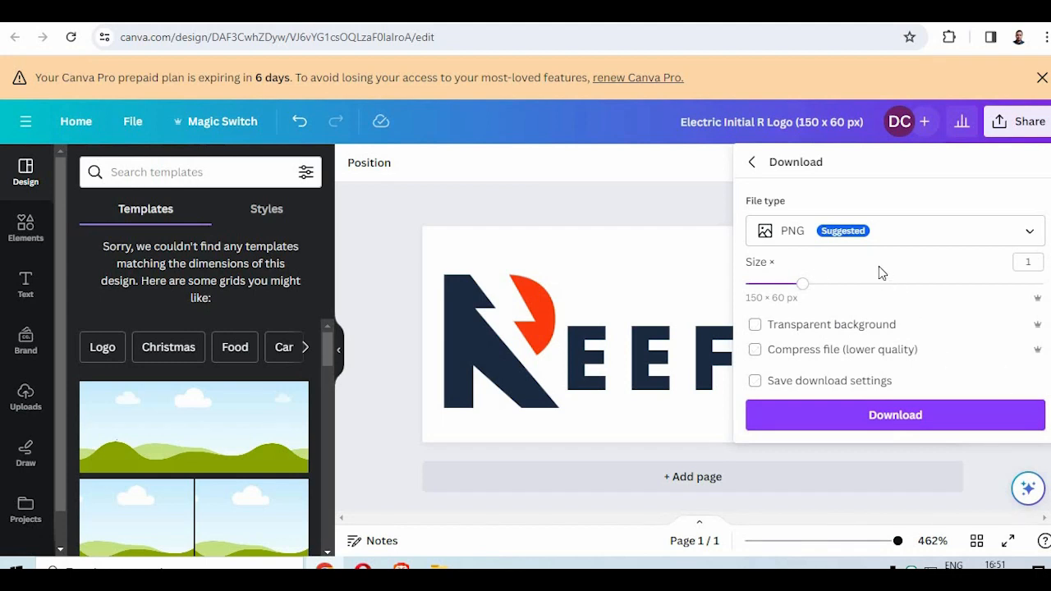
click(754, 324)
click(853, 429)
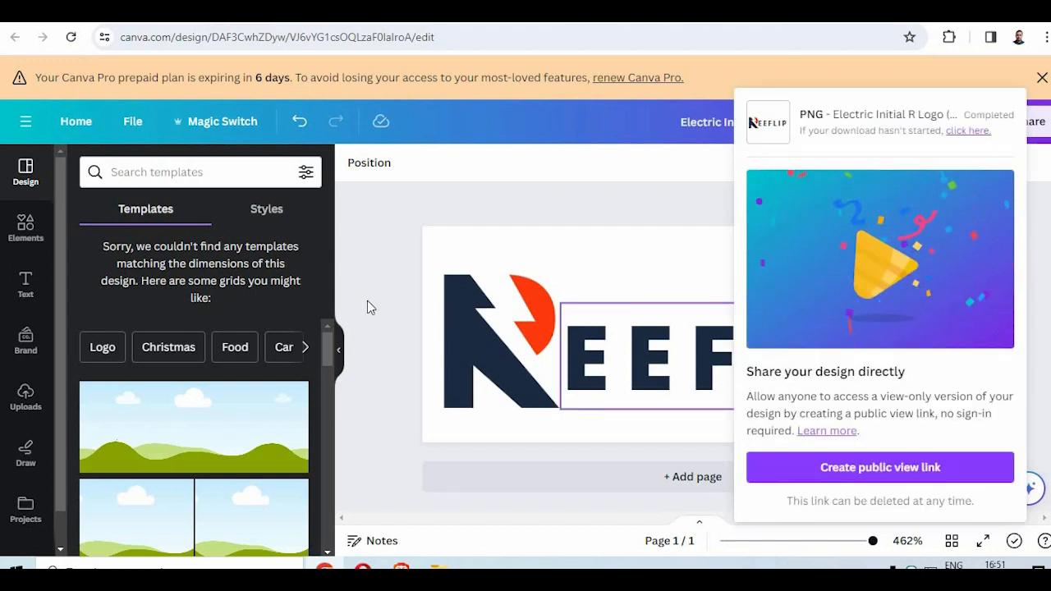
text(reefliplogo)
key(Return)
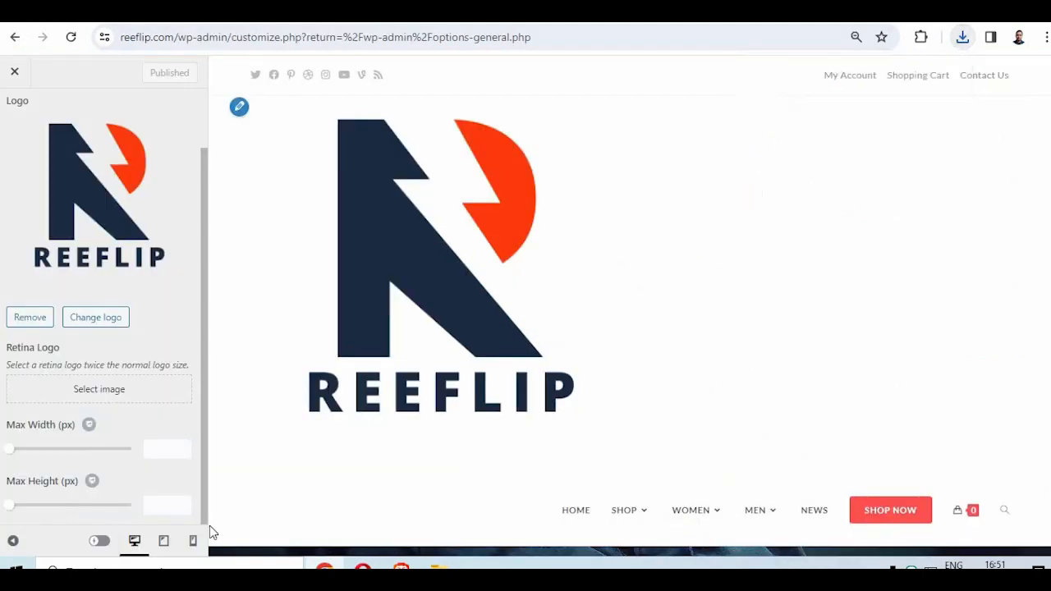
- Switch to the WordPress customizer and replace the header logo with reefliplogo.png uploaded from the Desktop
scroll(99, 299, up, 1)
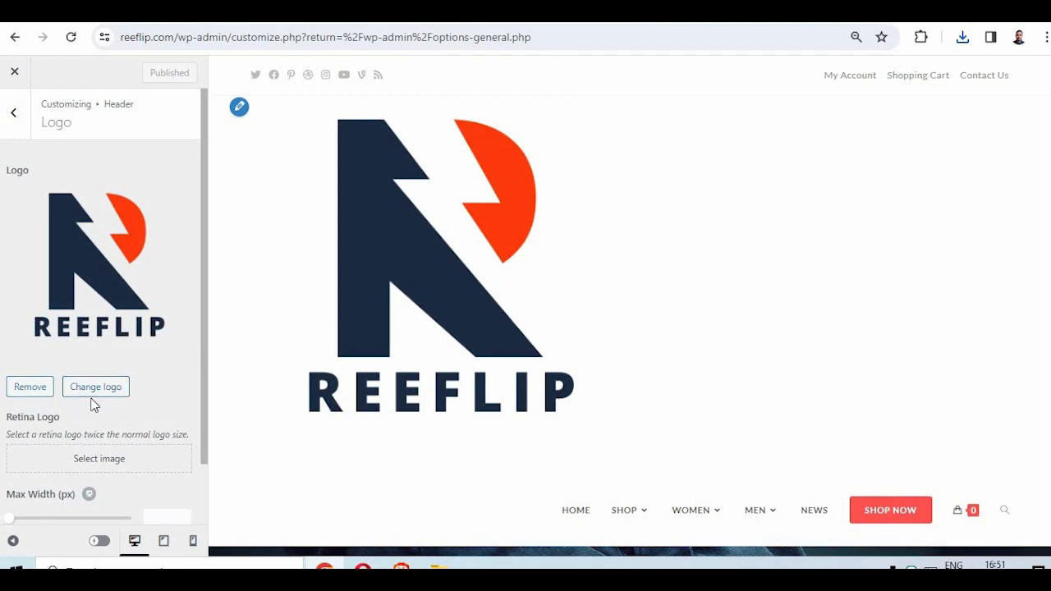
click(105, 439)
click(56, 124)
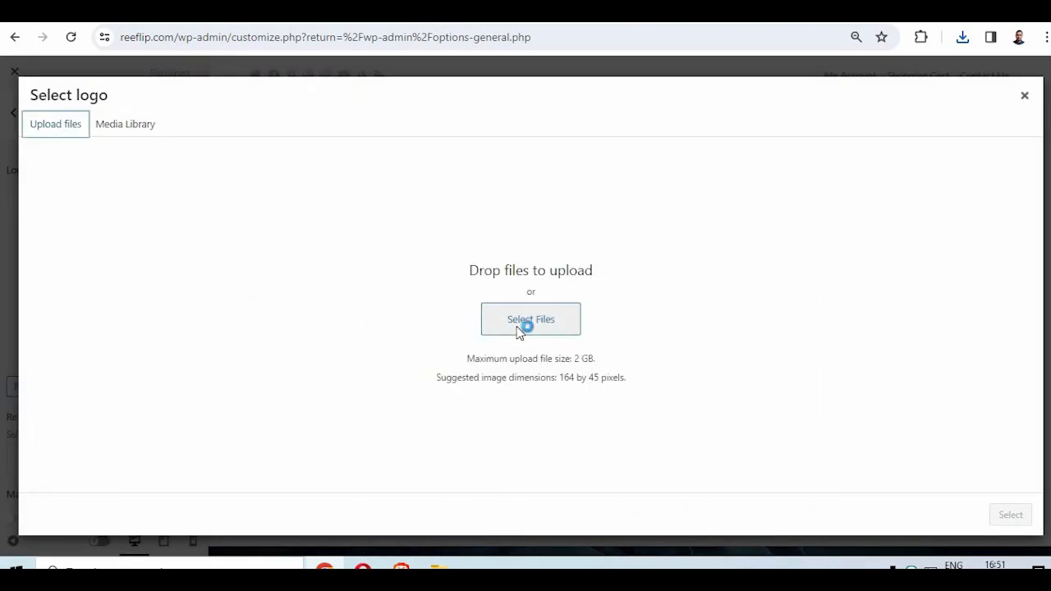
click(521, 326)
text(ree)
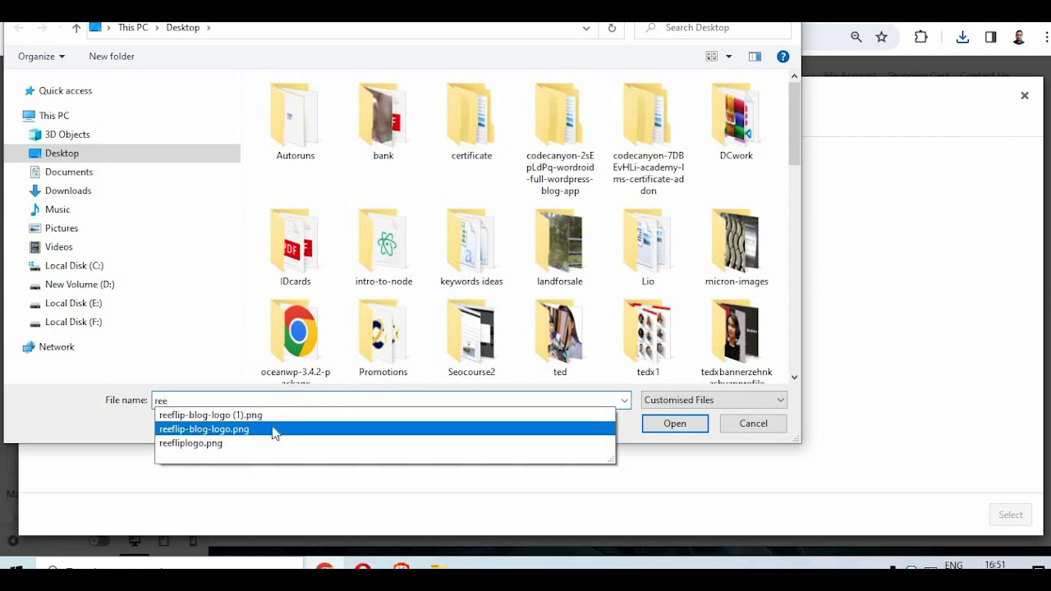
click(237, 448)
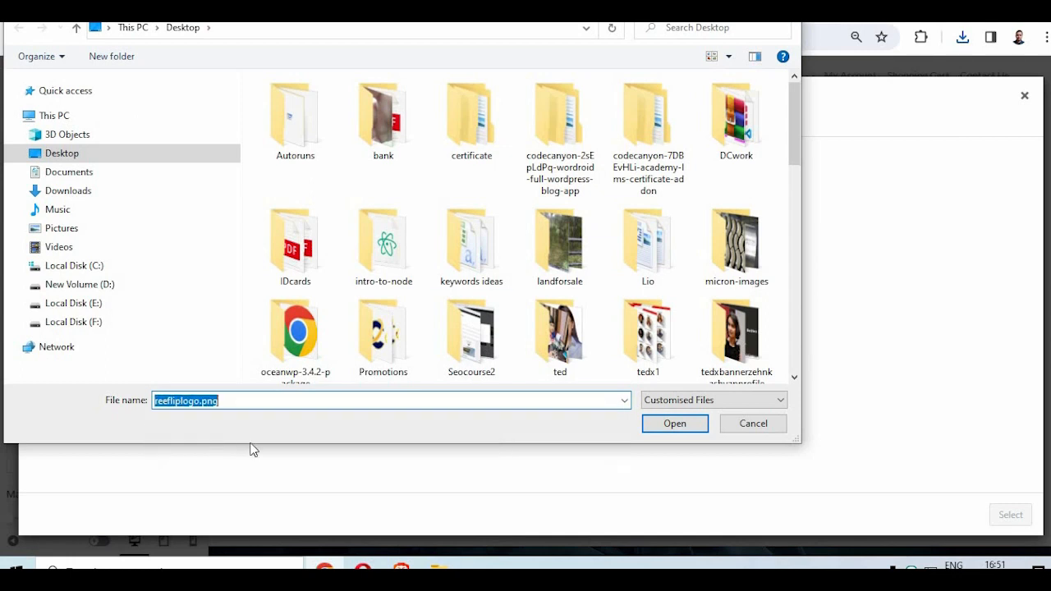
click(678, 424)
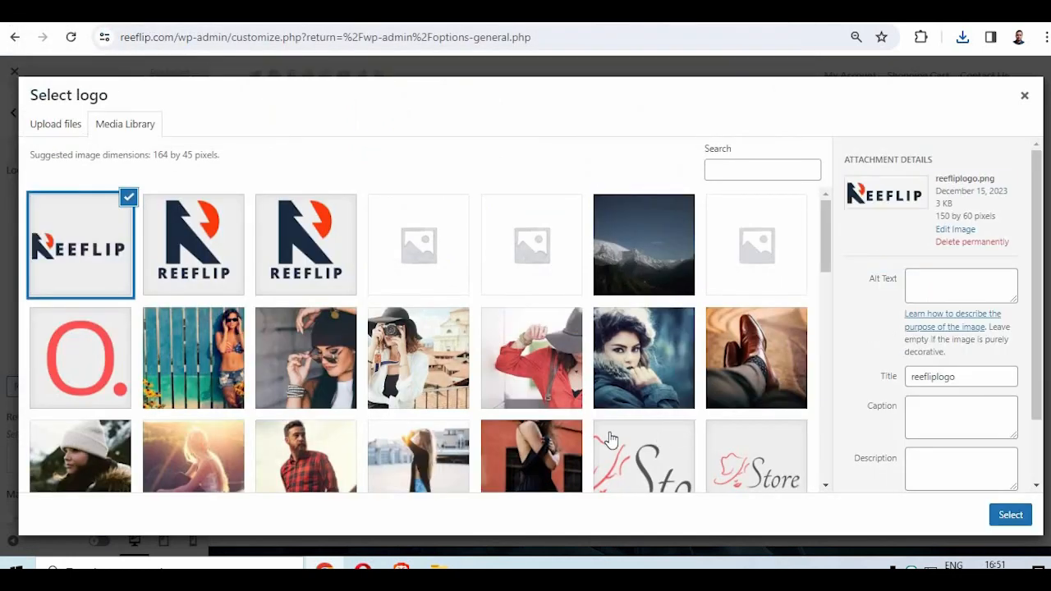
click(1018, 526)
click(922, 516)
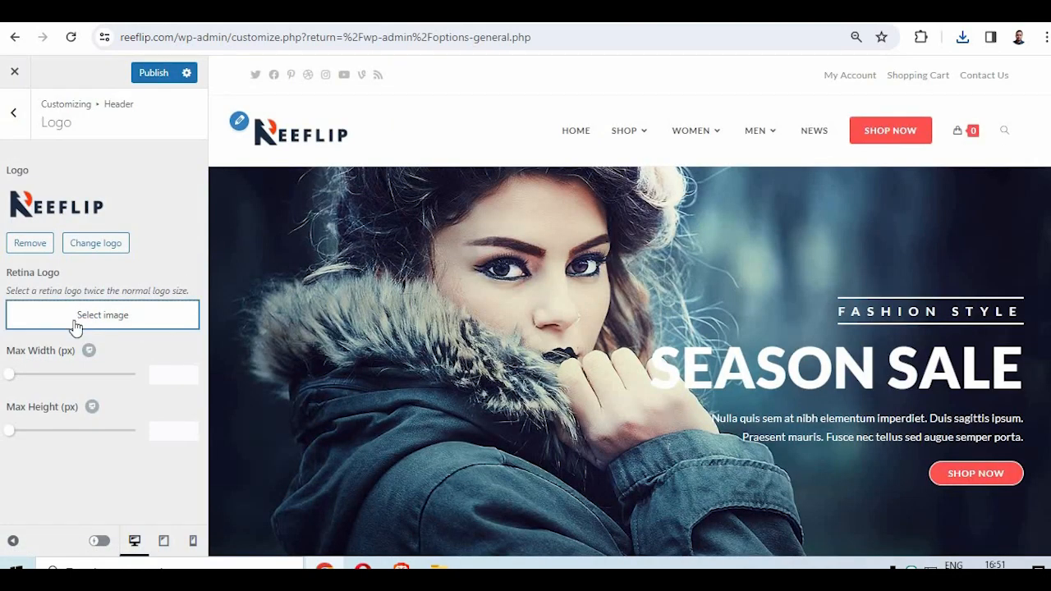
- Set the retina logo to the same reefliplogo image and publish the customizer changes
click(74, 326)
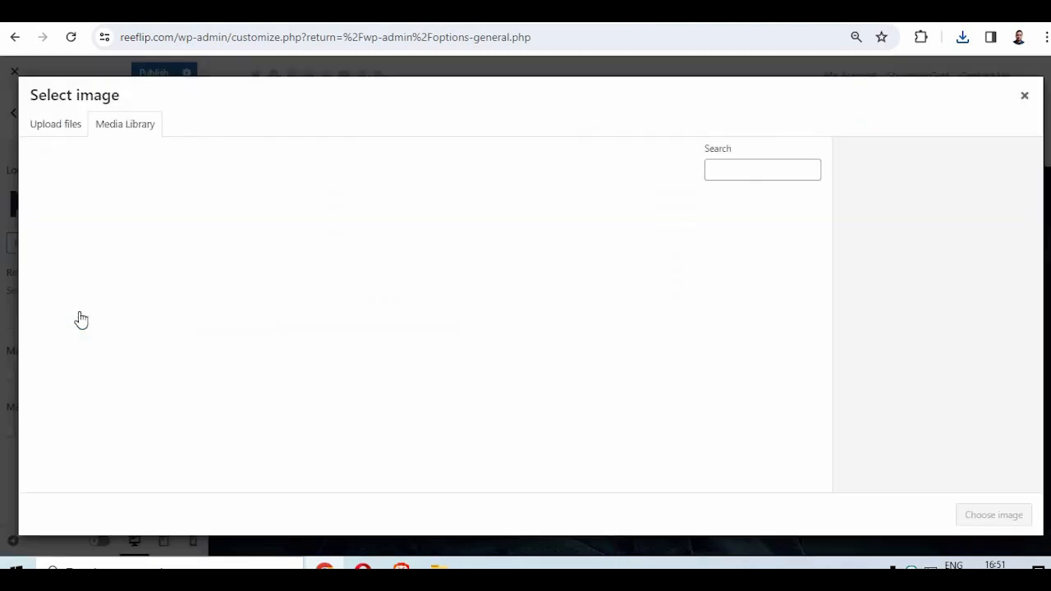
click(77, 266)
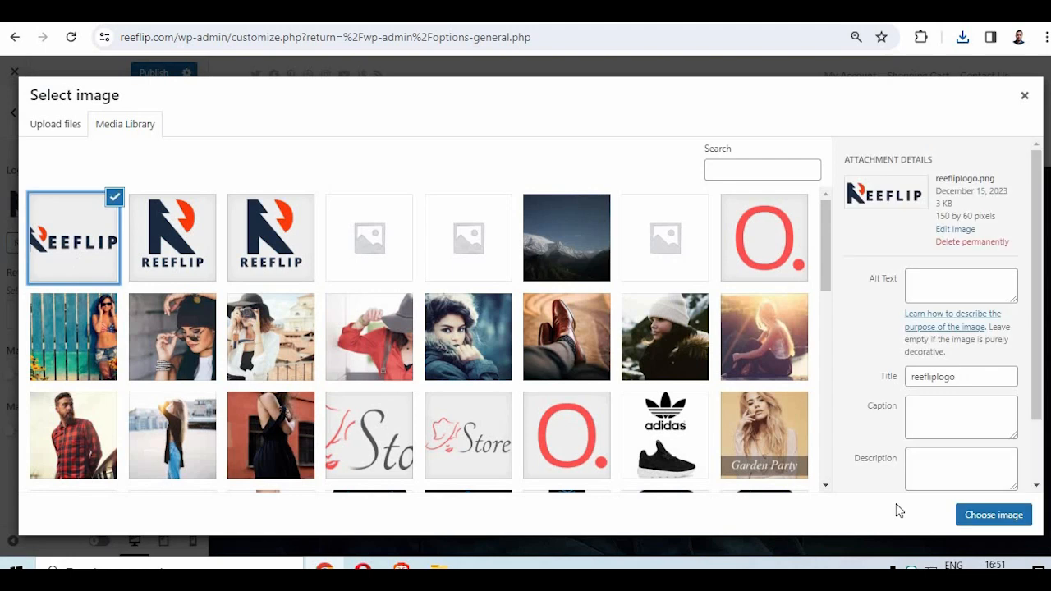
click(973, 515)
click(151, 75)
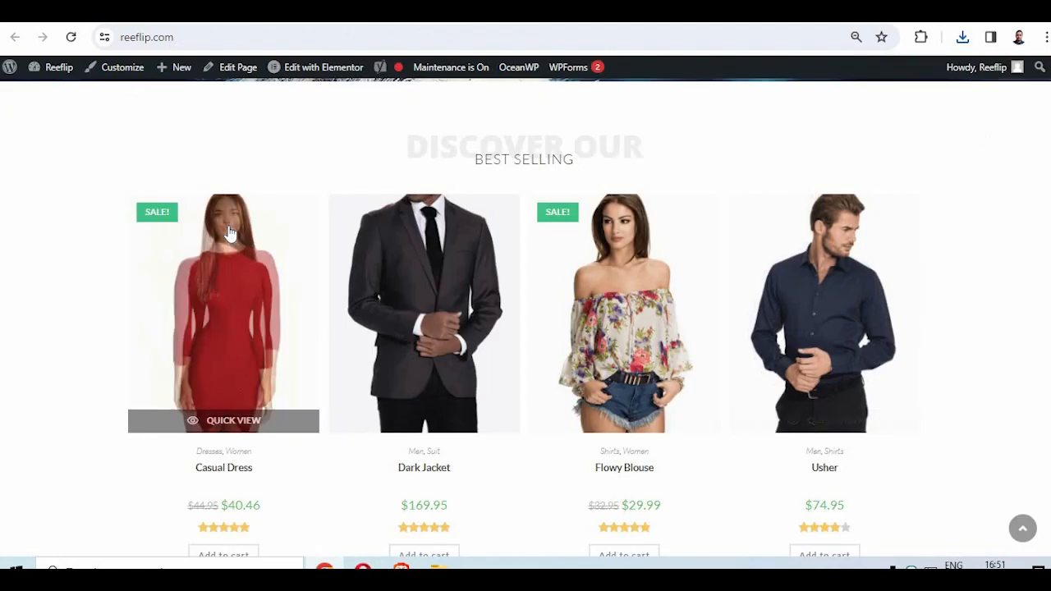
- Reload the live reeflip.com home page and examine the header logo and the page sections below it
scroll(228, 219, up, 15)
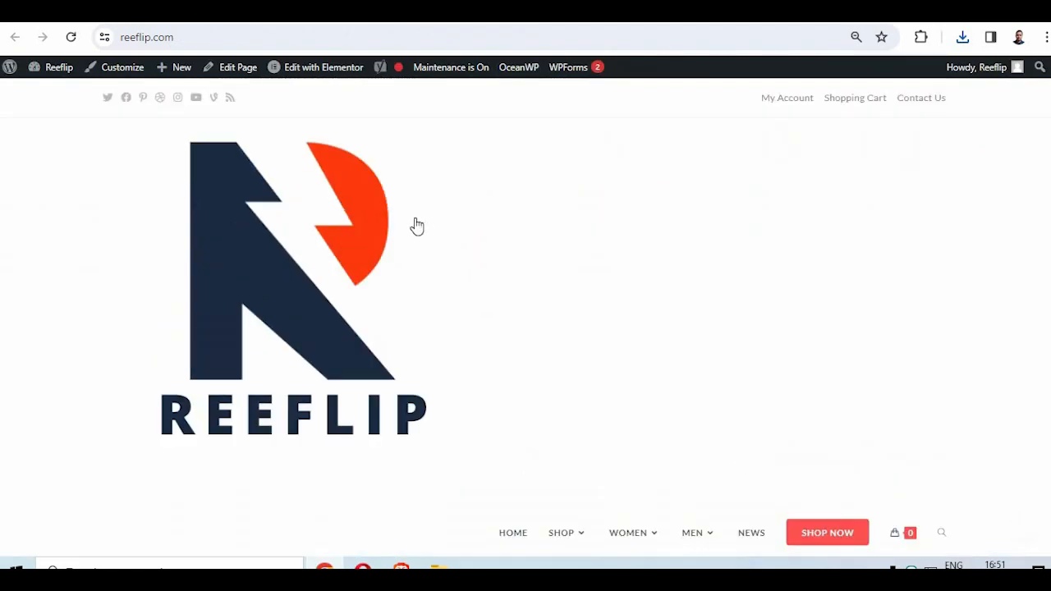
scroll(546, 289, down, 3)
scroll(547, 288, up, 3)
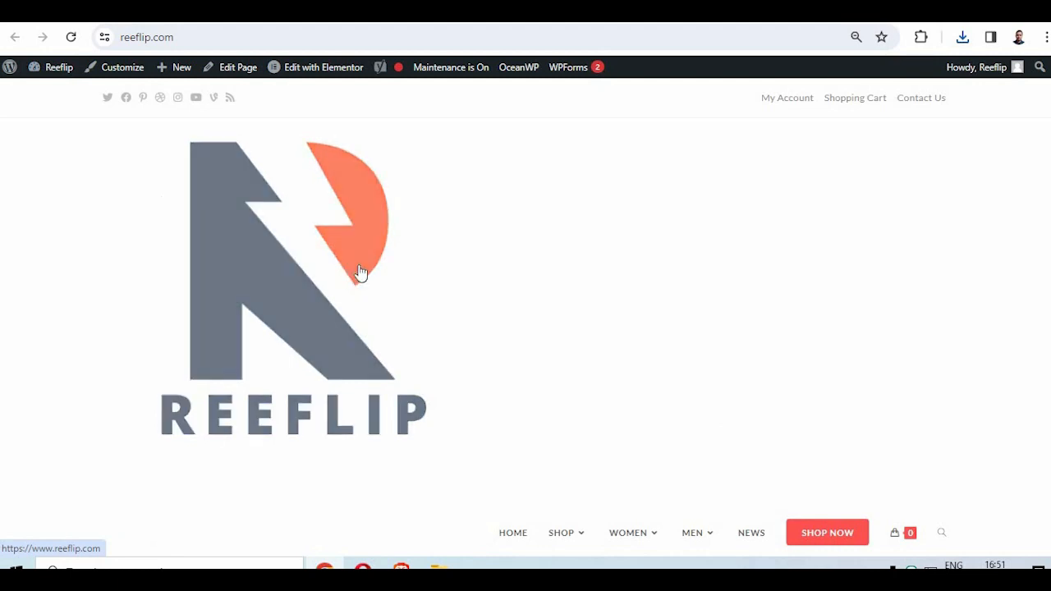
scroll(360, 272, down, 5)
scroll(360, 273, up, 5)
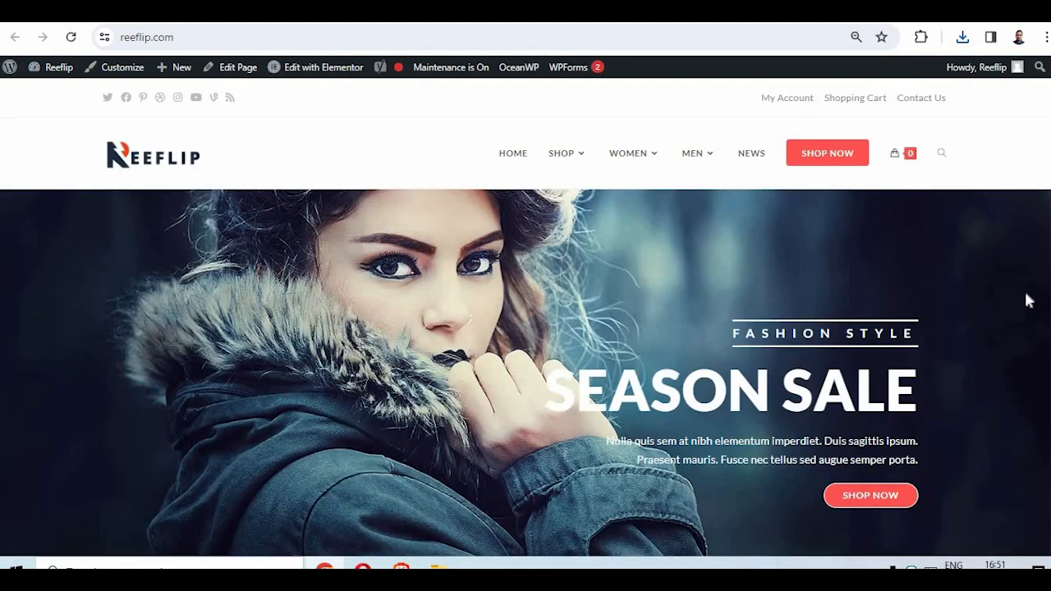
scroll(541, 313, down, 8)
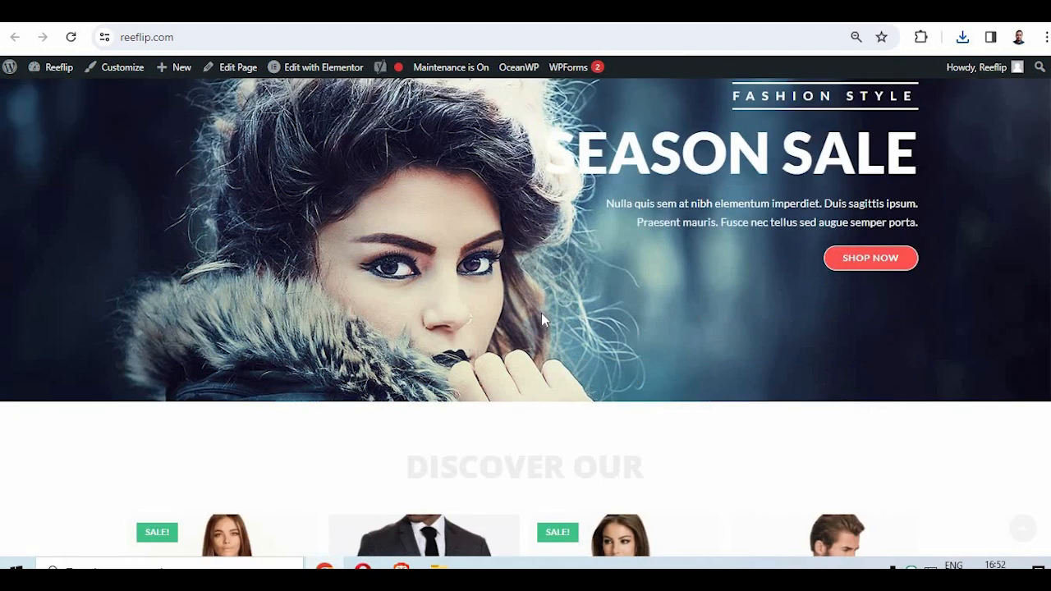
scroll(541, 320, down, 6)
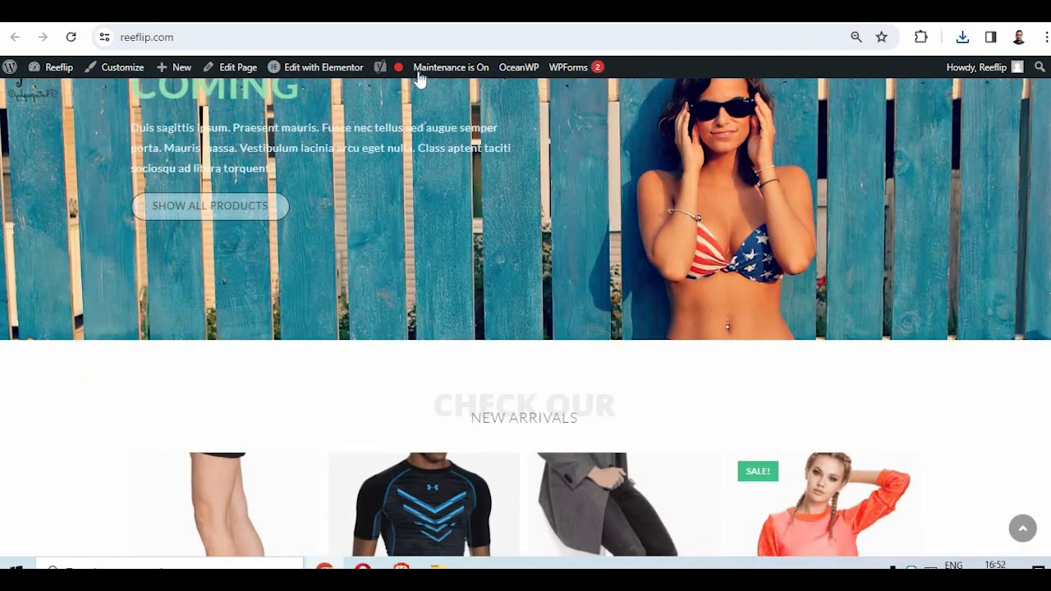
- Return to the WordPress admin, open the Yoast SEO general dashboard and start the SEO data optimization
click(271, 11)
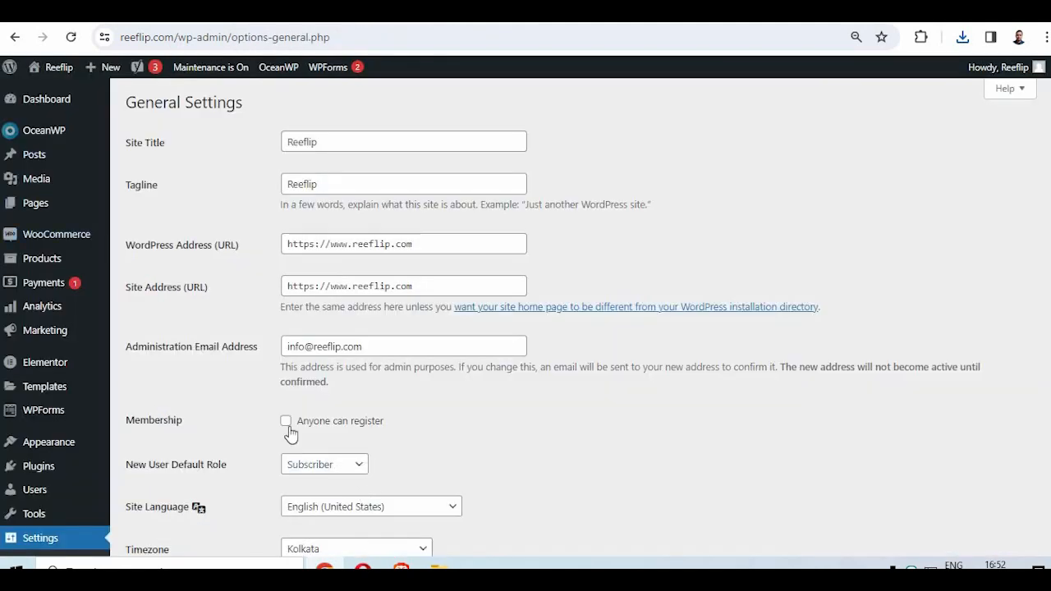
scroll(207, 454, down, 3)
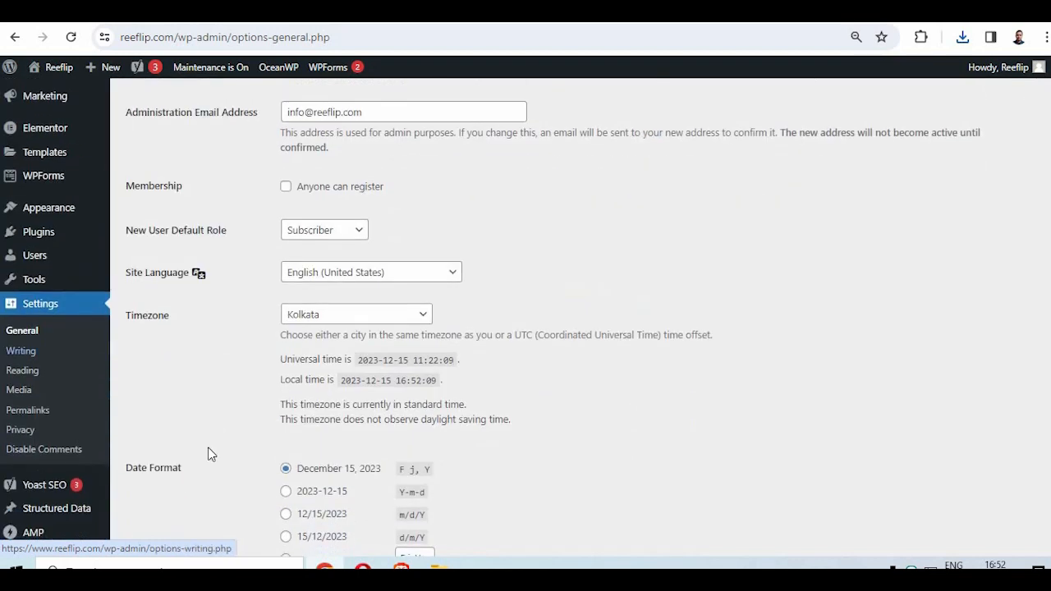
scroll(222, 517, down, 2)
mouse_move(45, 456)
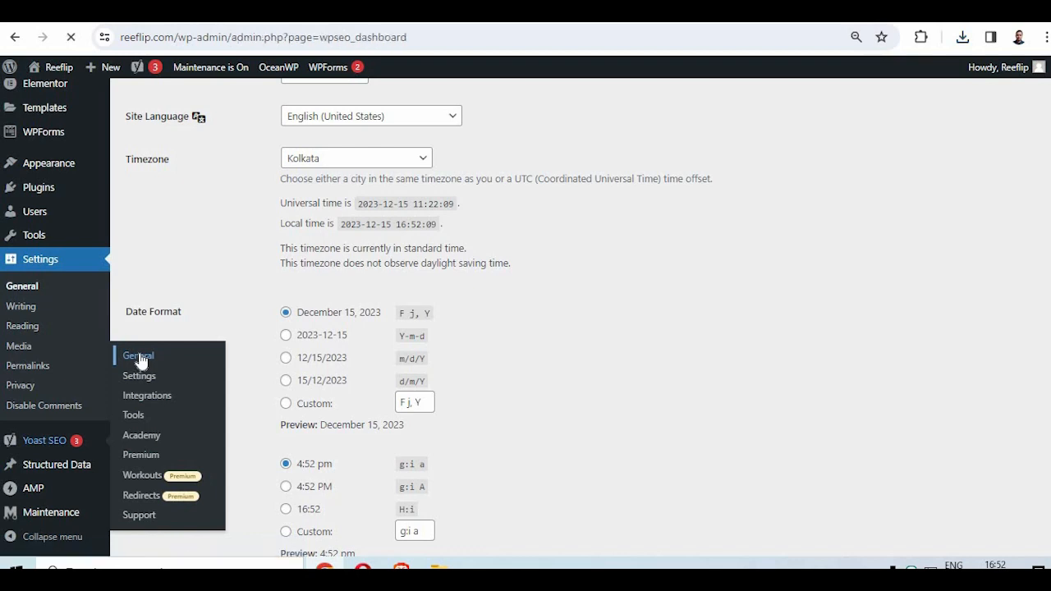
scroll(174, 368, down, 6)
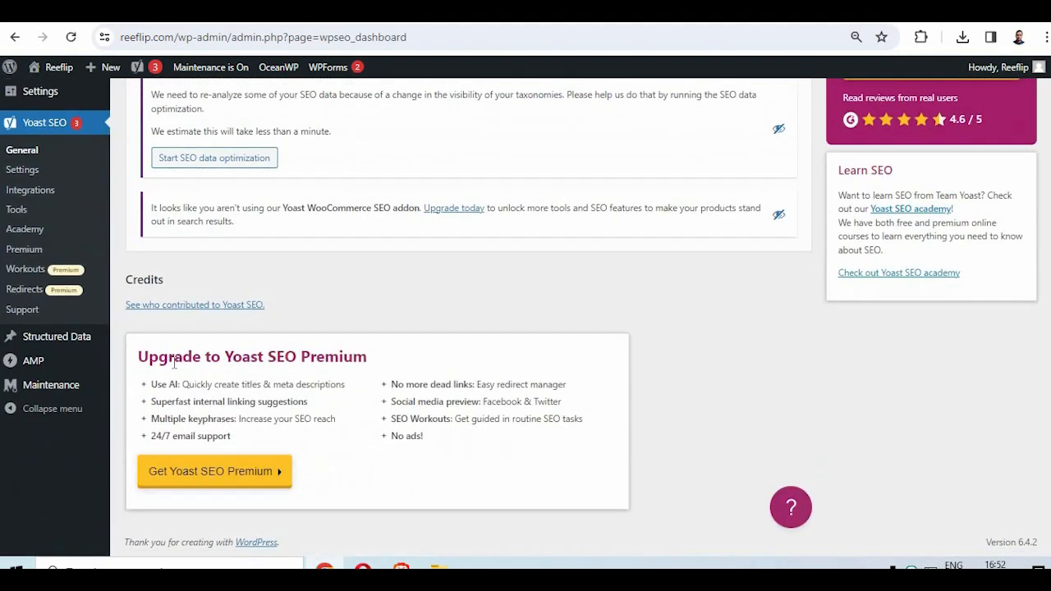
scroll(174, 369, up, 3)
scroll(172, 369, up, 1)
click(181, 389)
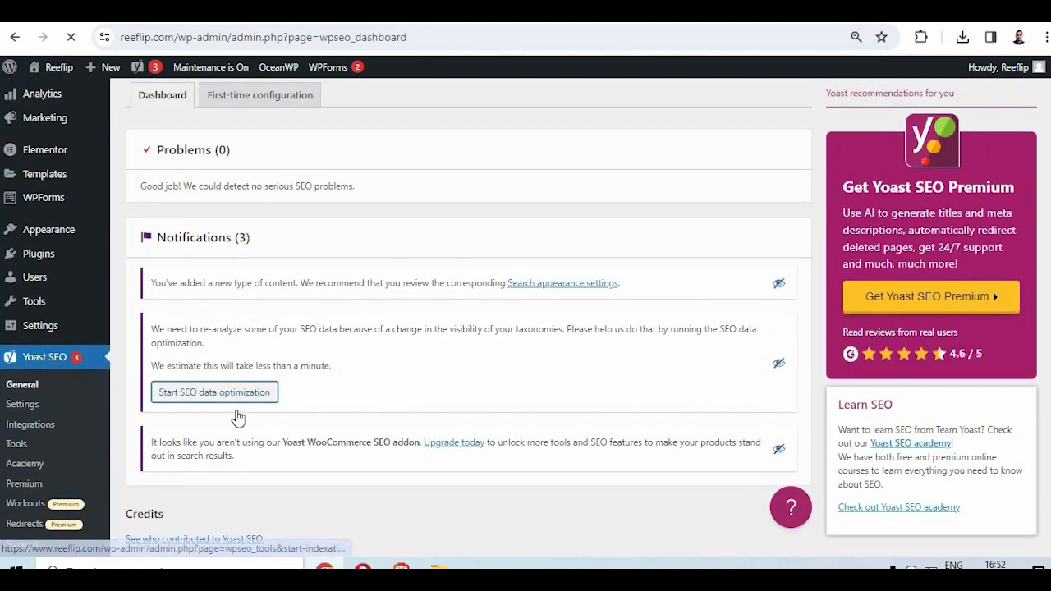
- Open the Yoast SEO file editor, create a robots.txt file and return to the editor page
scroll(398, 476, down, 4)
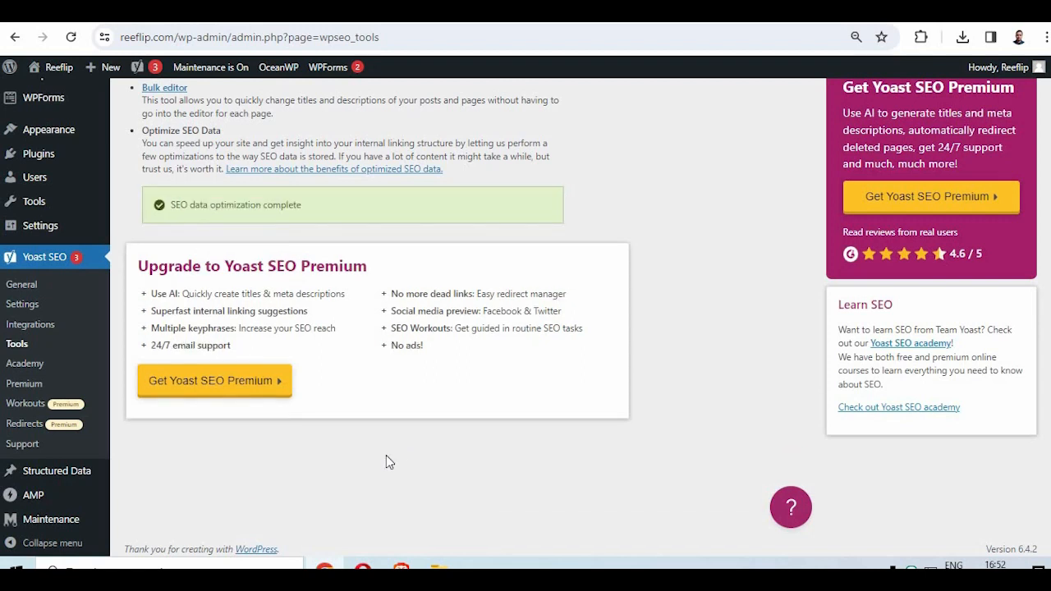
scroll(361, 447, up, 3)
click(155, 282)
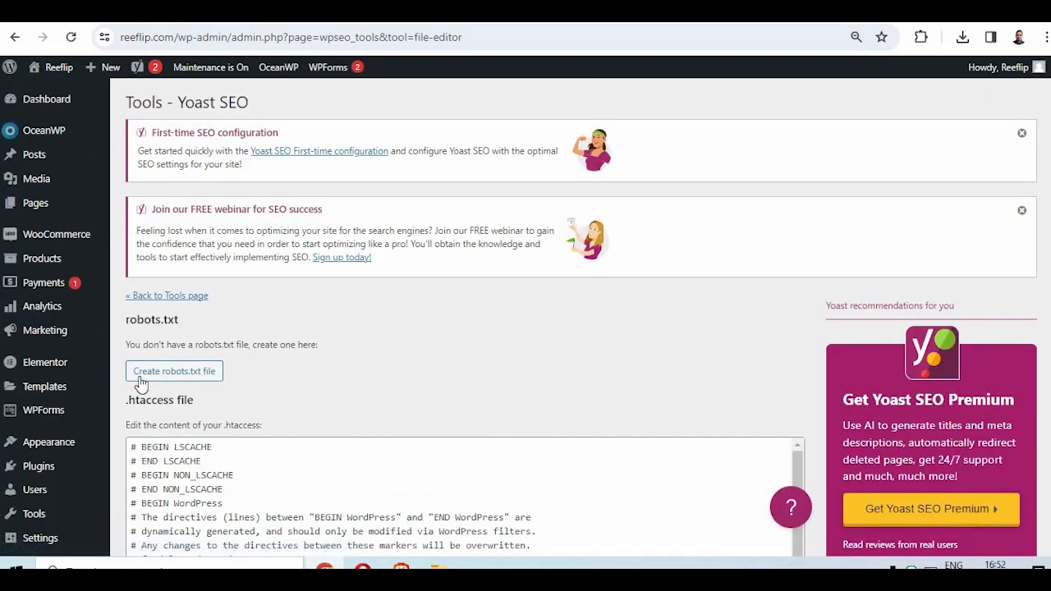
click(150, 373)
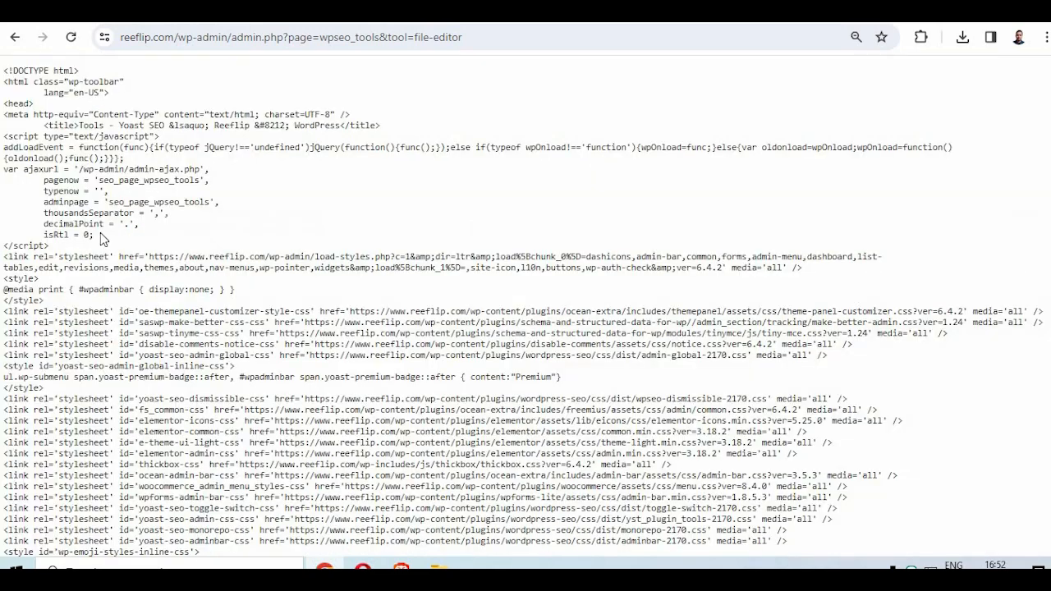
click(15, 38)
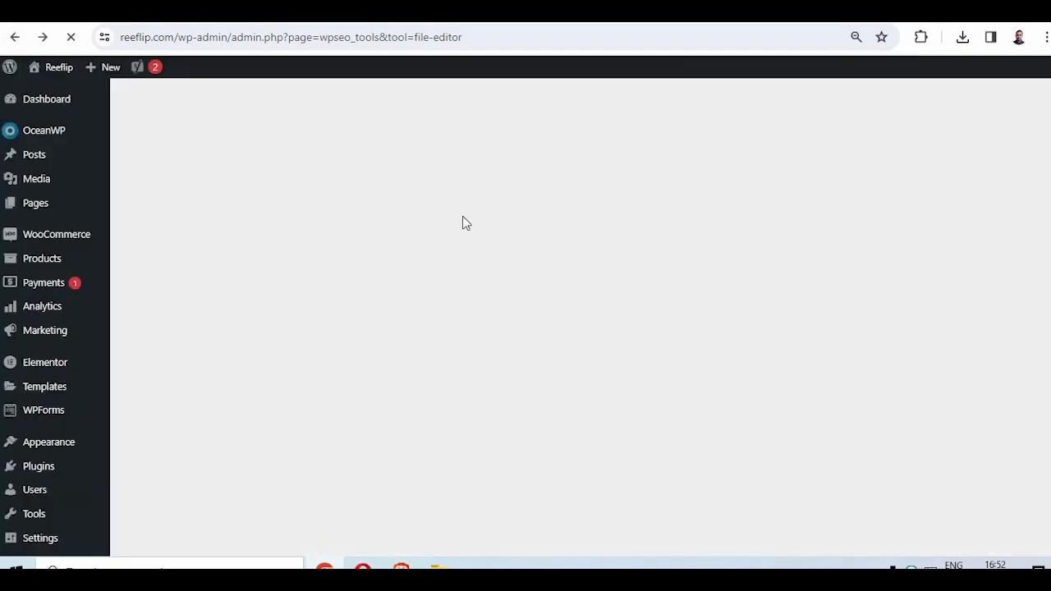
- Save the generated robots.txt content and the .htaccess file in the Yoast file editor
scroll(262, 324, down, 3)
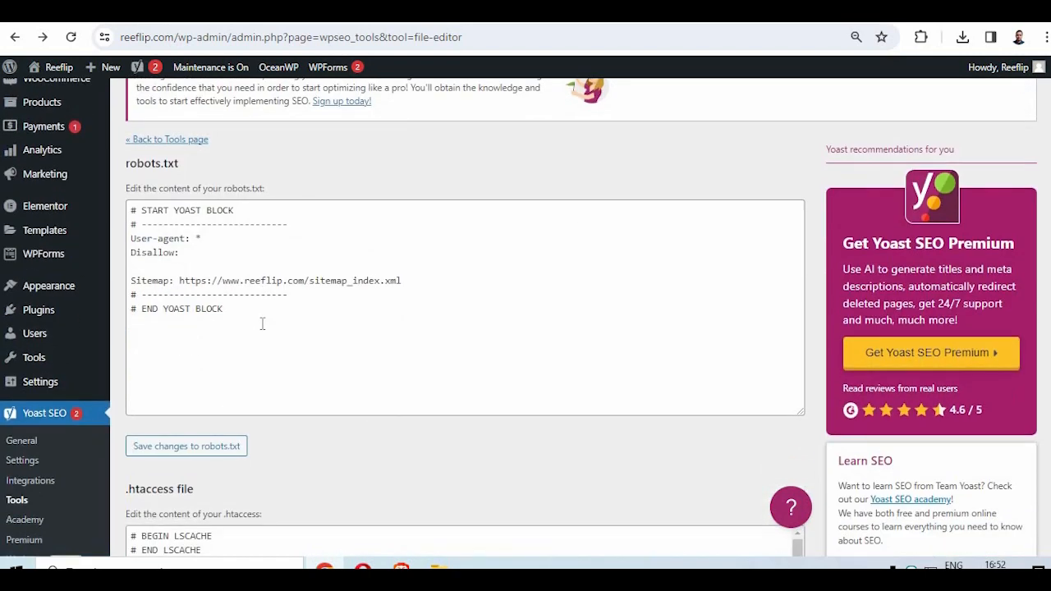
click(183, 371)
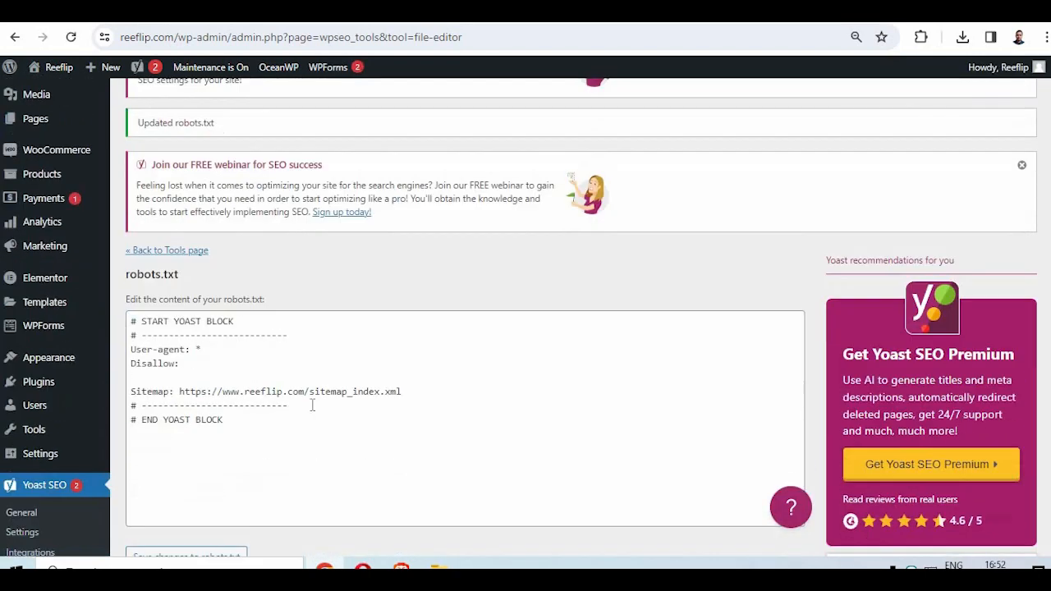
scroll(312, 402, down, 6)
click(174, 508)
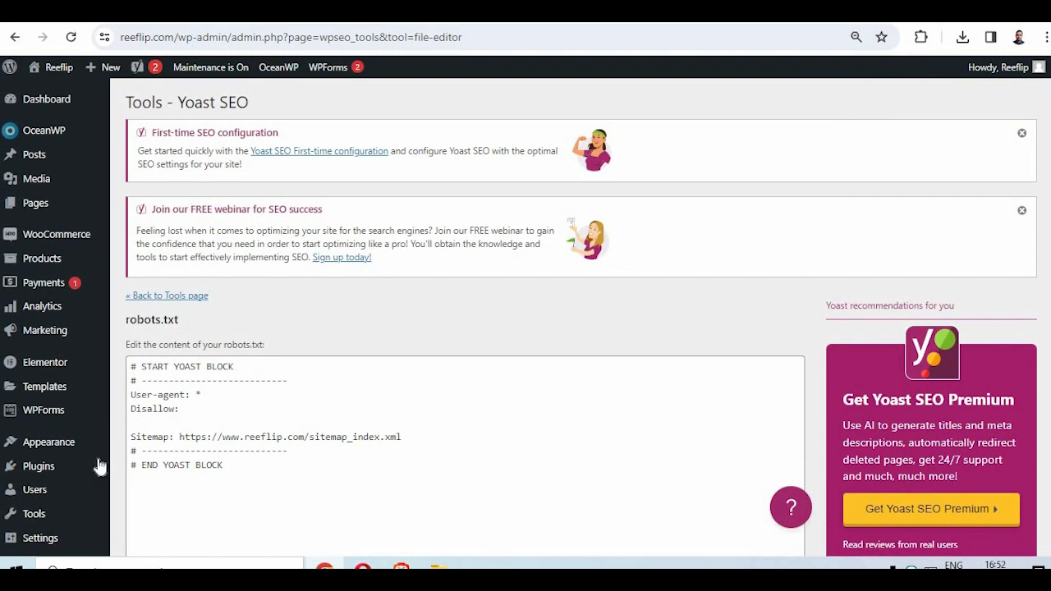
- Open the Site basics in the Yoast SEO settings and set the website name to Reeflip
scroll(98, 460, down, 4)
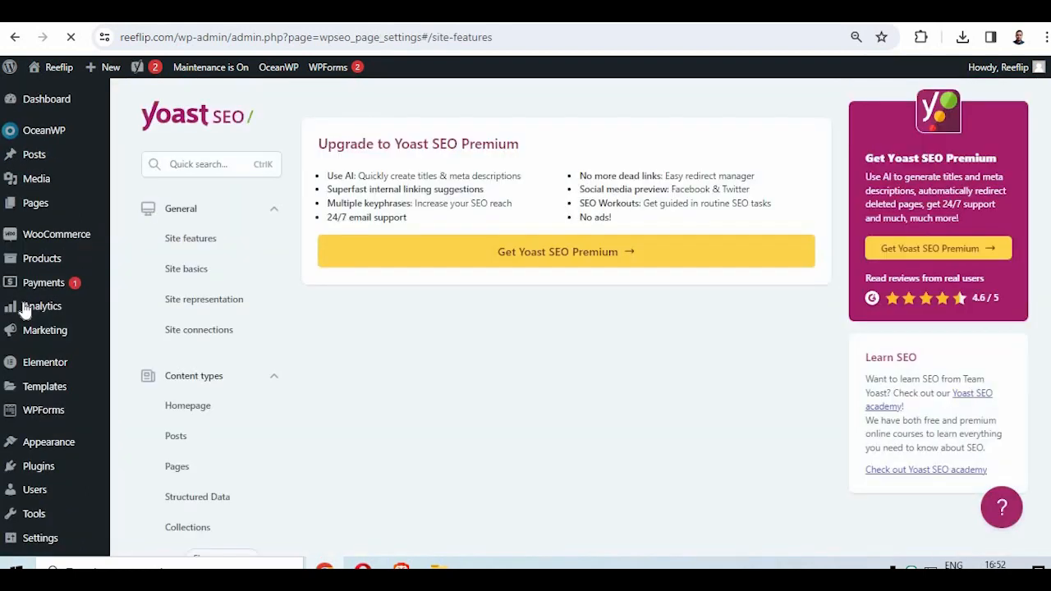
click(186, 271)
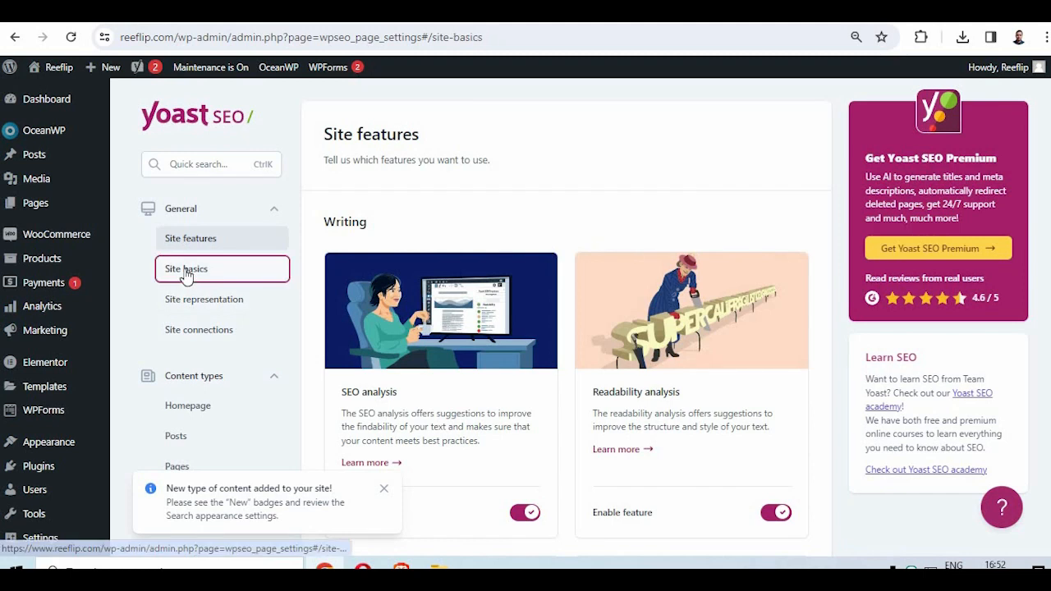
click(387, 318)
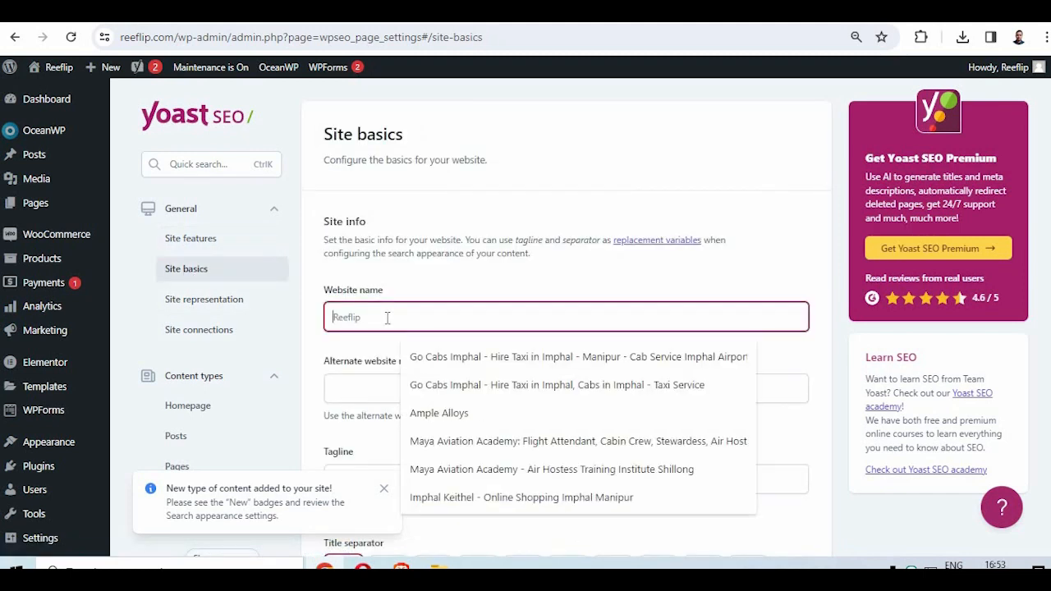
text(ree)
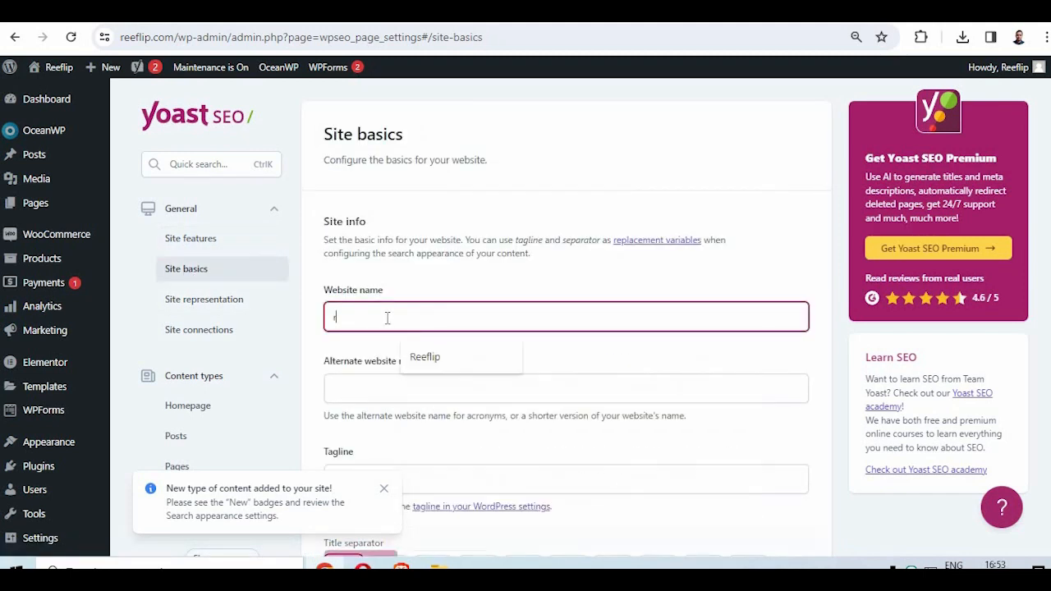
click(441, 356)
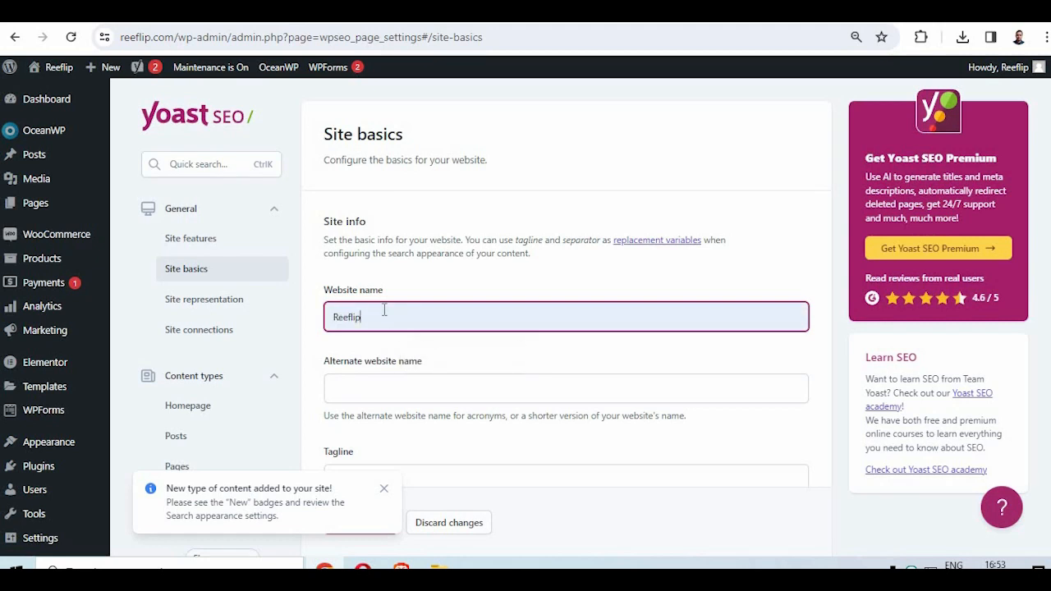
- Set the alternate website name to "Reeflip Blog - Organic Products and Healthy Lifestyle" and copy that text
double_click(383, 311)
right_click(346, 399)
click(386, 218)
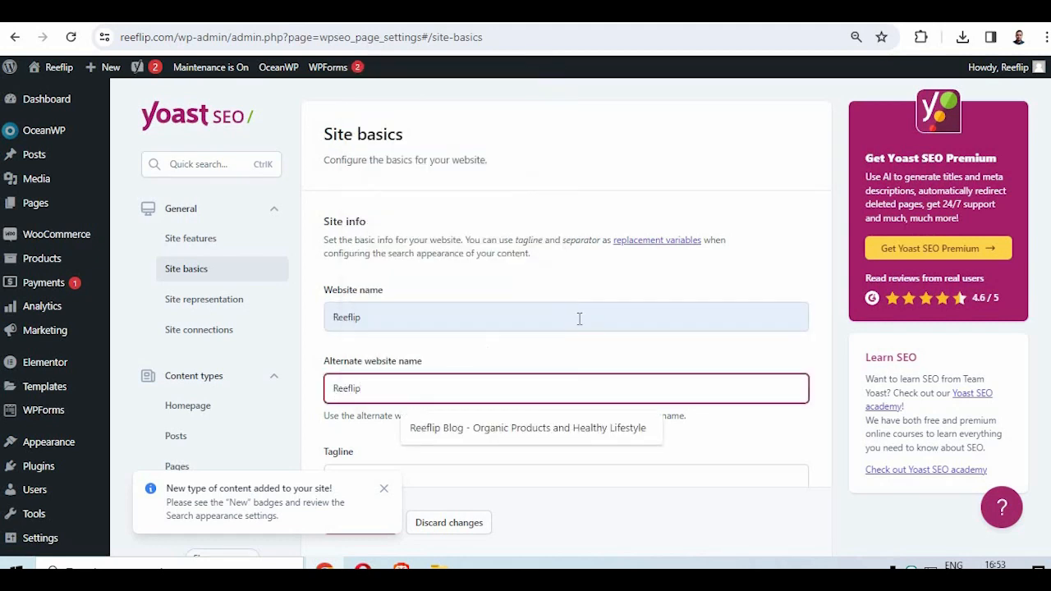
click(534, 427)
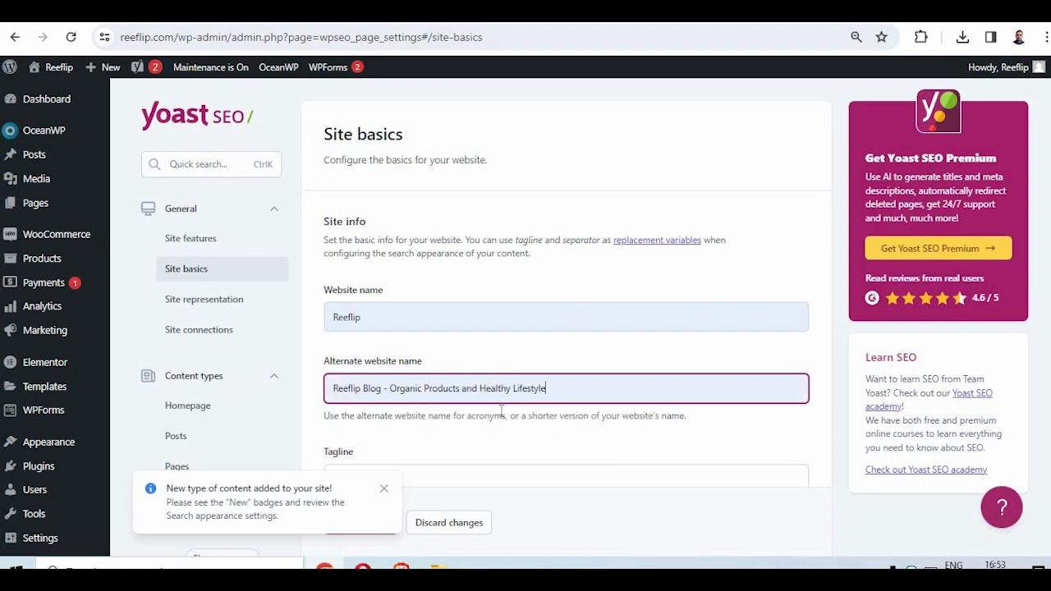
triple_click(611, 391)
key(ctrl+c)
- Replace the tagline with "Reeflip Blog - Organic Products and Healthy Lifestyle"
scroll(596, 403, down, 3)
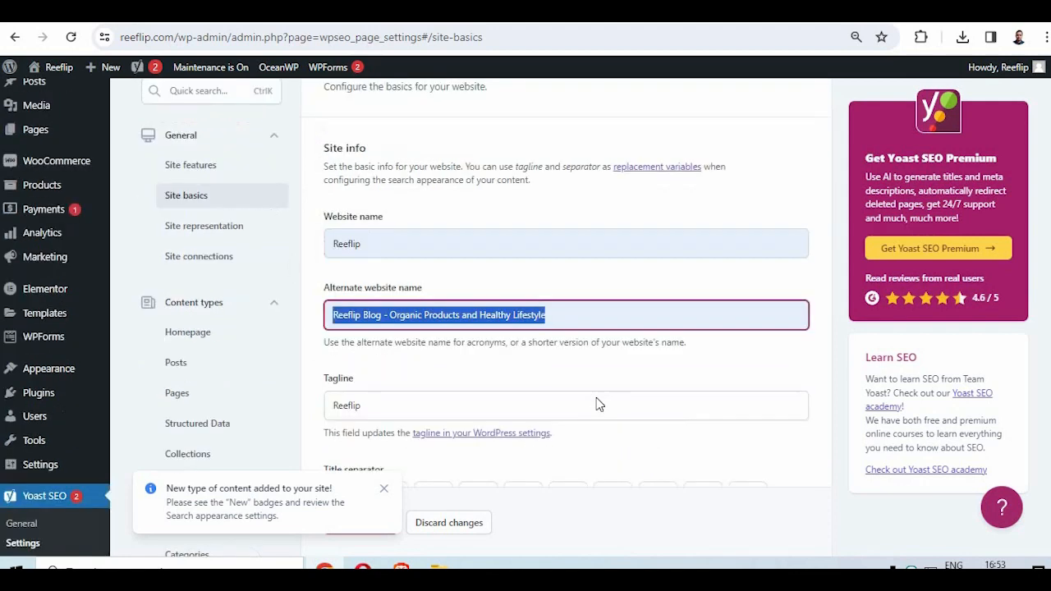
double_click(386, 242)
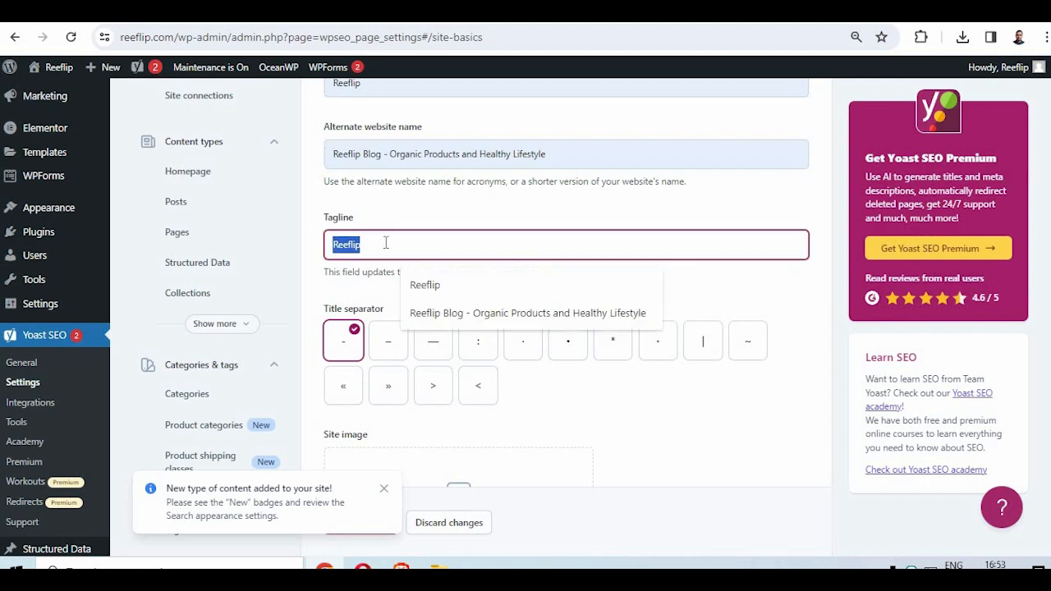
click(567, 313)
click(669, 376)
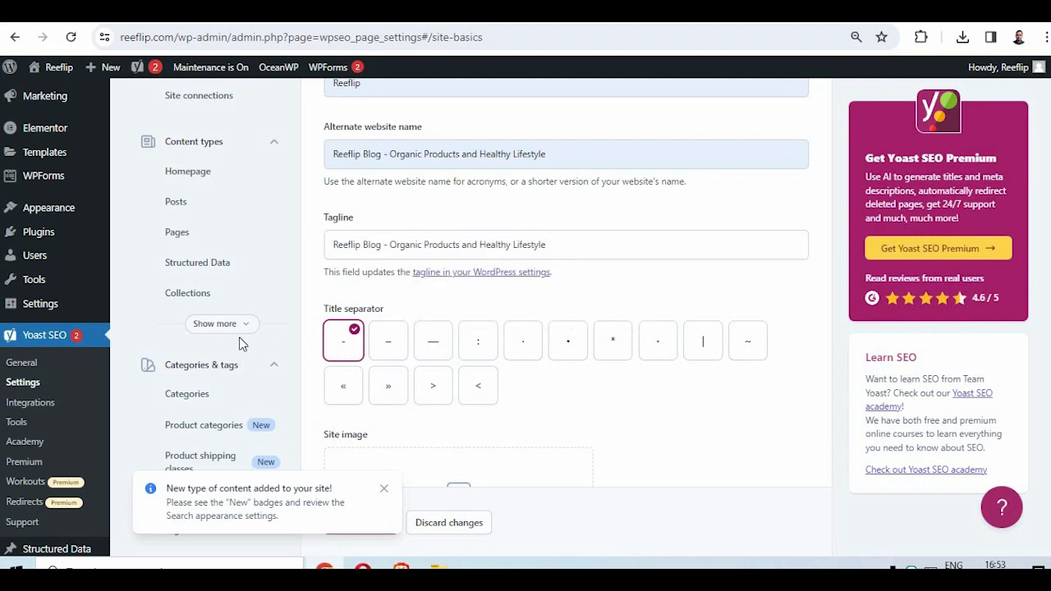
- Set the site image to reeflip-blog-logo.png from the media library
scroll(304, 374, down, 2)
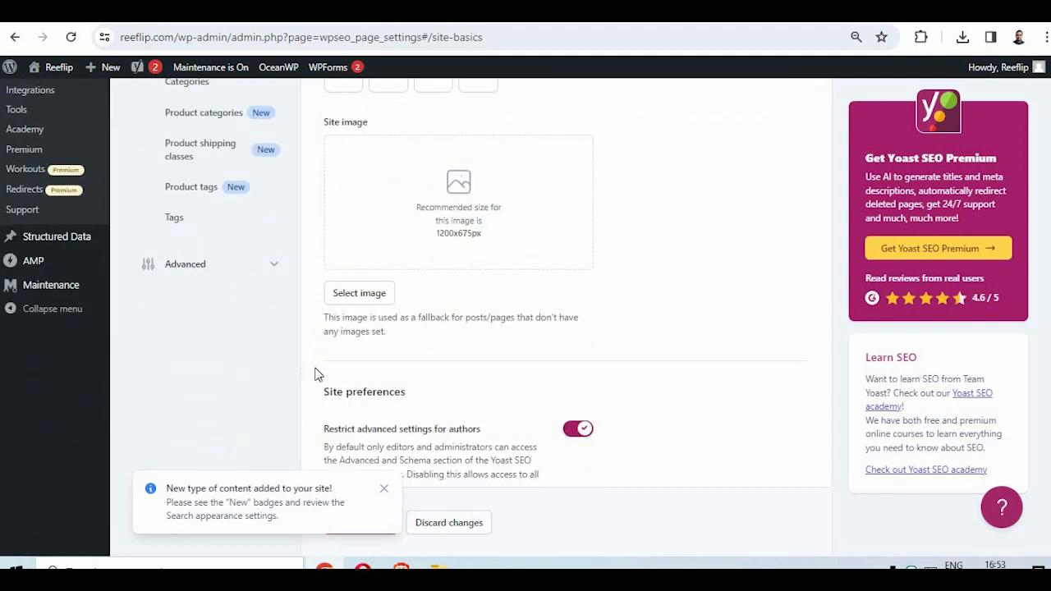
scroll(365, 354, down, 1)
click(358, 373)
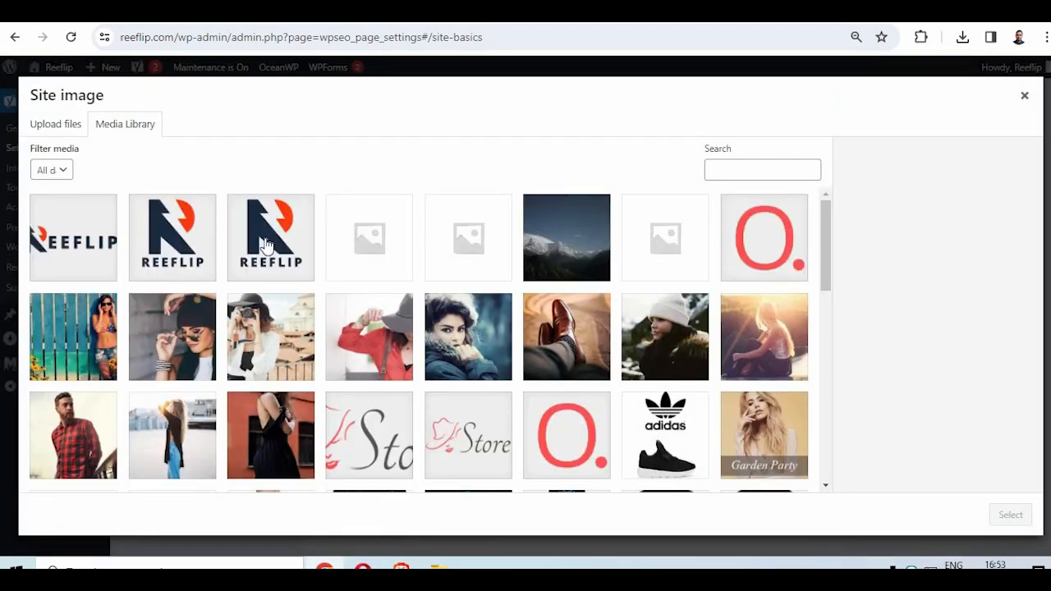
click(268, 246)
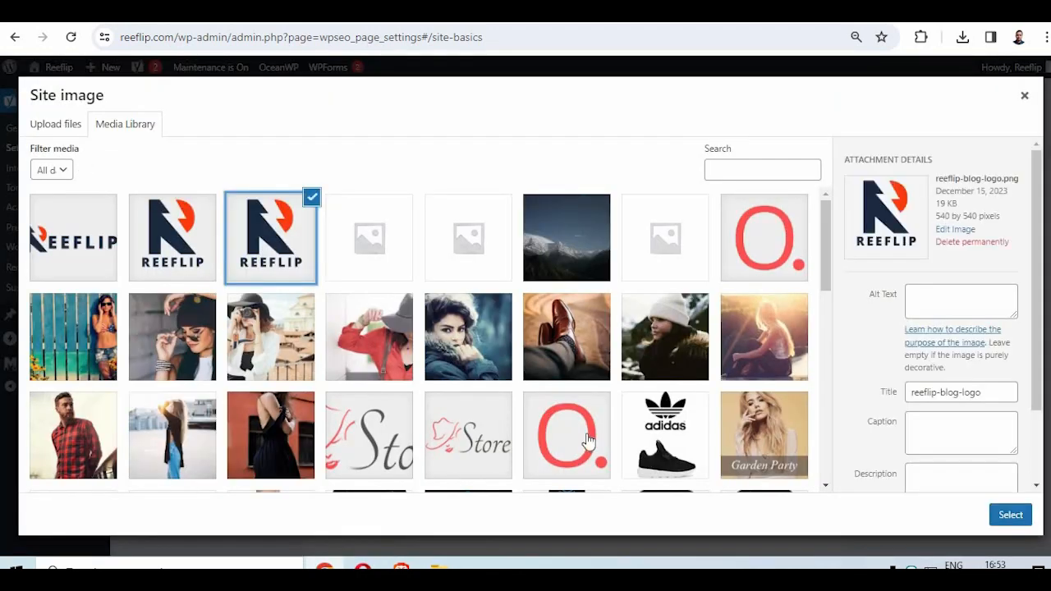
click(1003, 519)
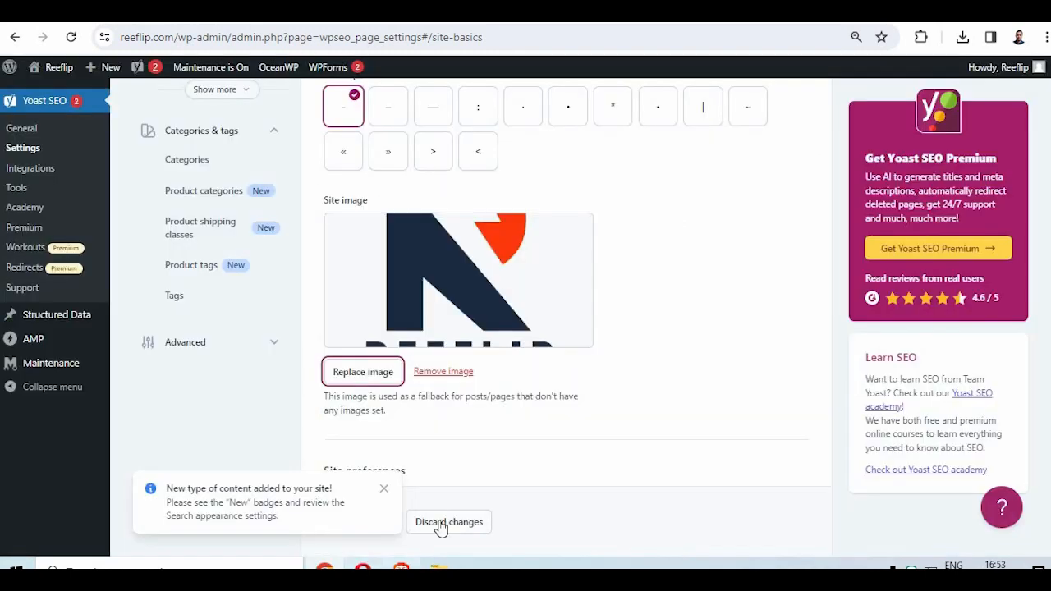
- Dismiss the new content type notification and try to save the Site basics changes
scroll(508, 500, down, 5)
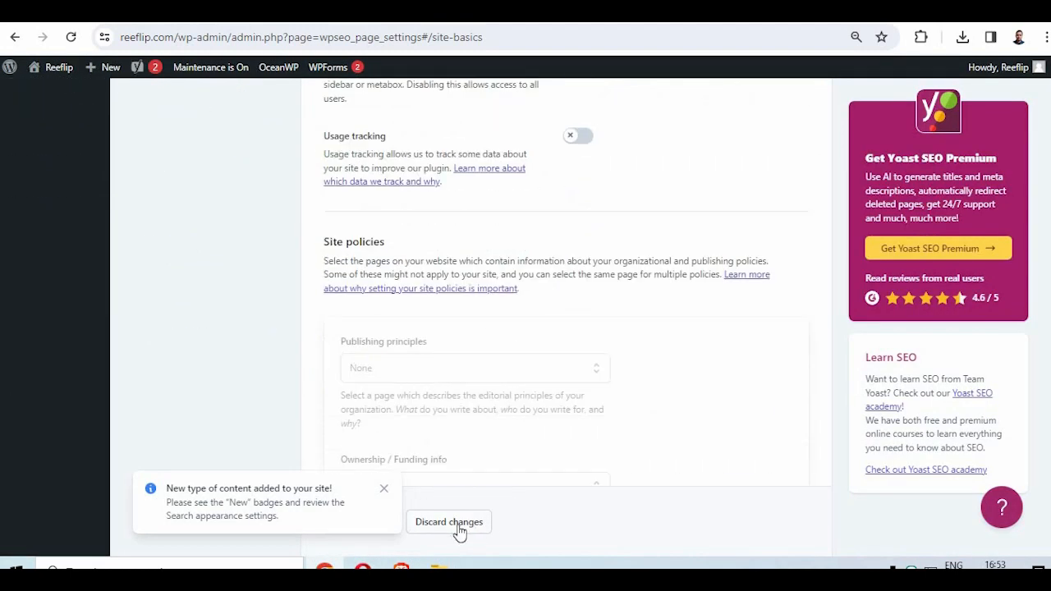
click(454, 525)
click(710, 266)
scroll(434, 391, down, 4)
scroll(434, 391, down, 3)
click(383, 489)
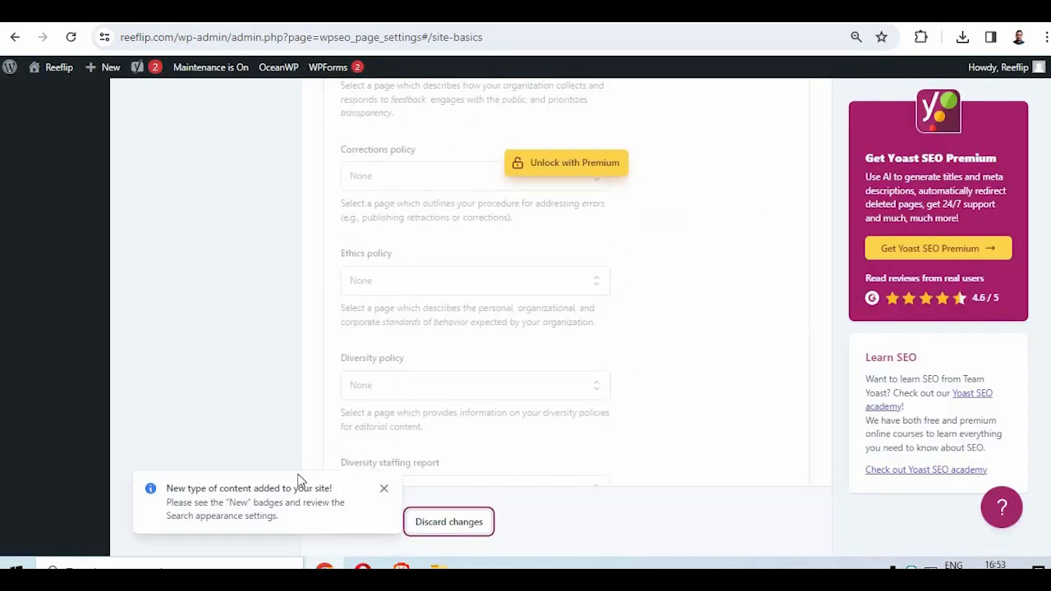
click(357, 522)
scroll(411, 333, down, 2)
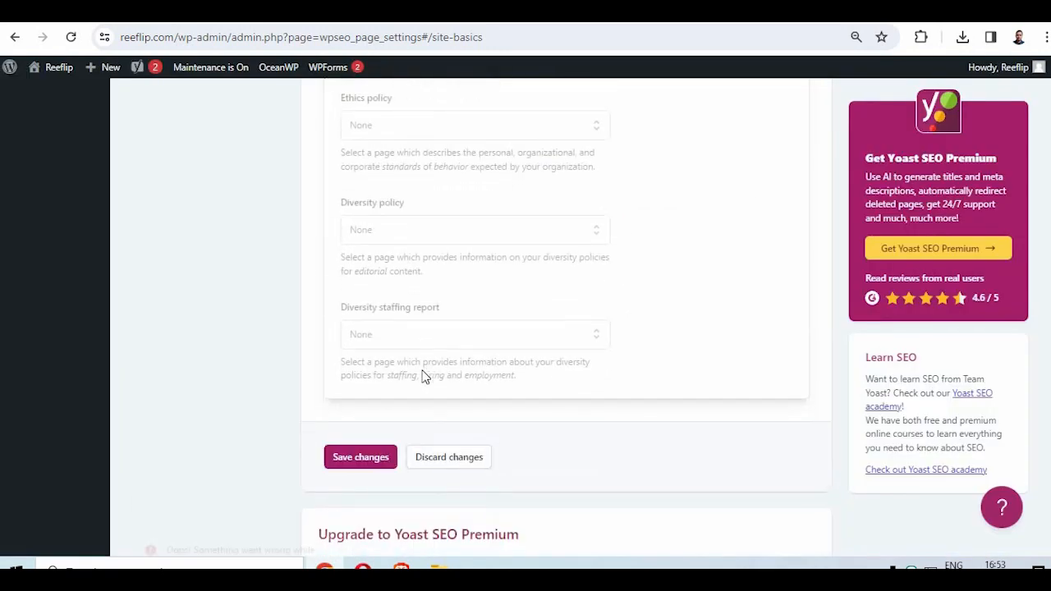
- Recheck the Site basics entries, dismiss the error notification and save the changes again
scroll(393, 377, up, 5)
scroll(468, 413, down, 3)
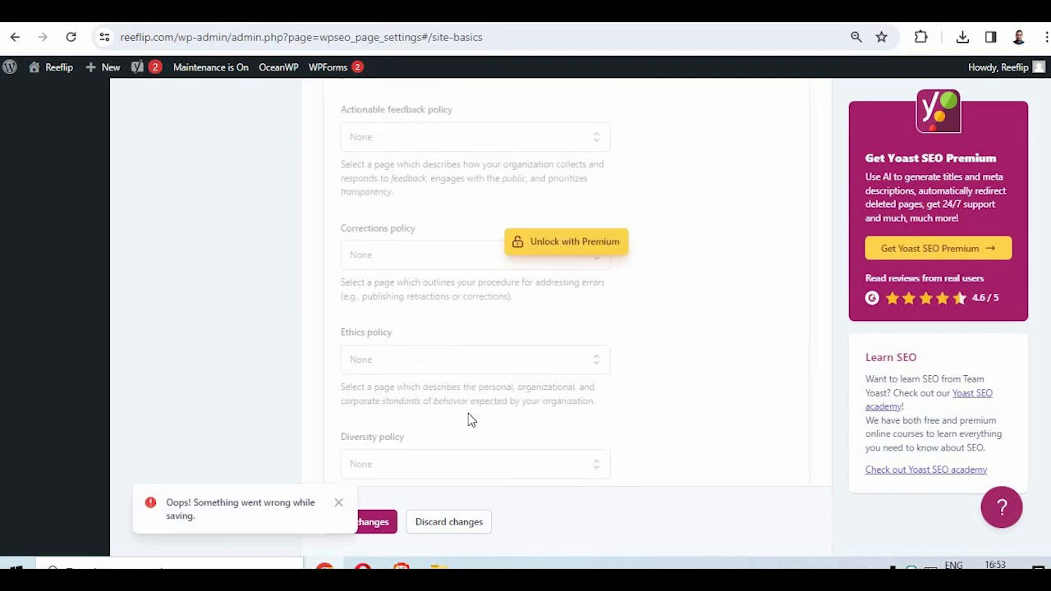
scroll(468, 413, up, 12)
scroll(468, 413, down, 4)
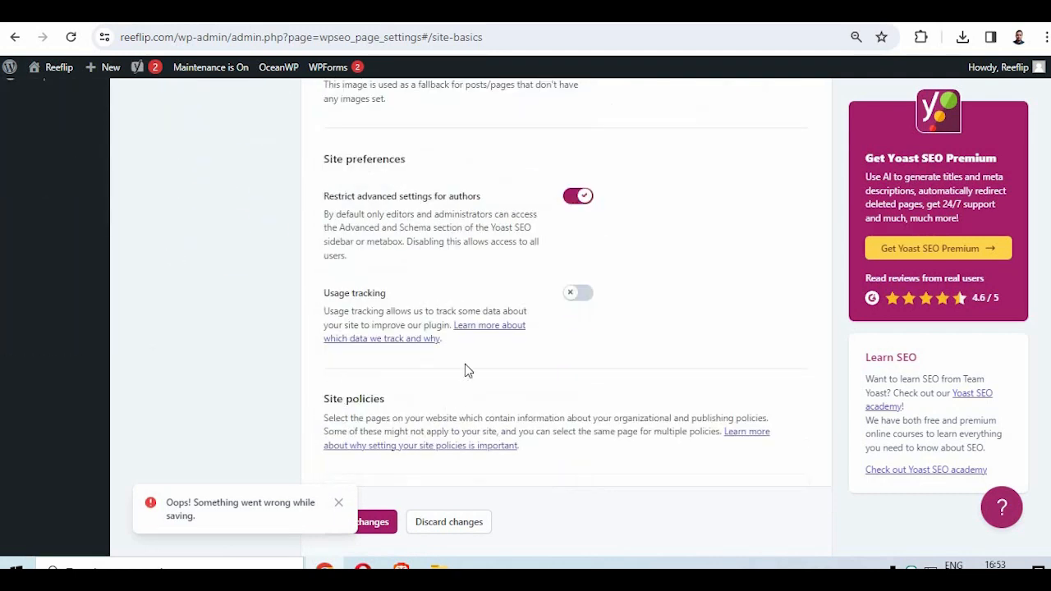
scroll(501, 295, up, 4)
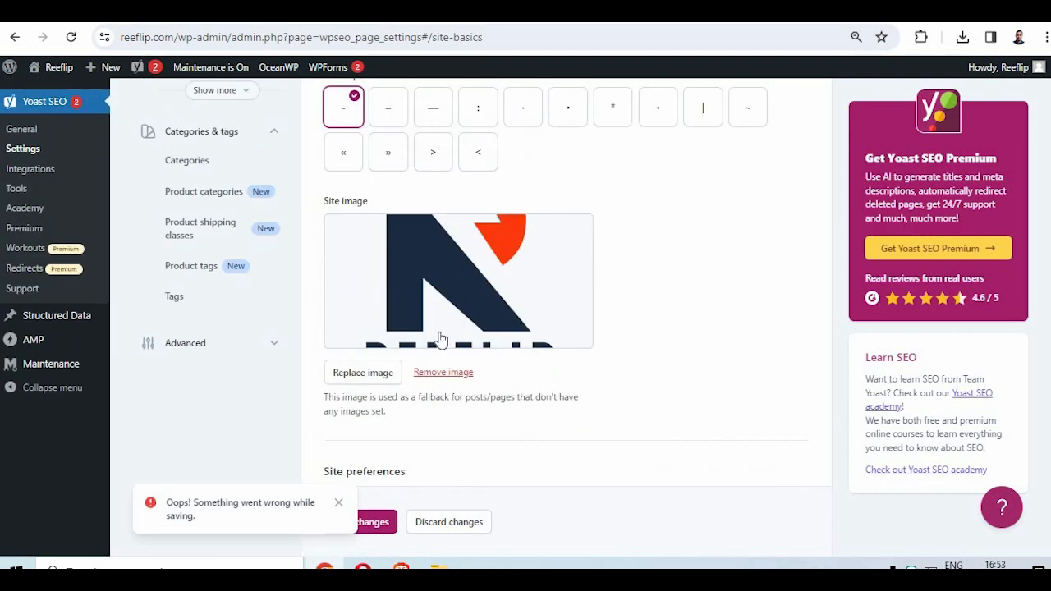
scroll(435, 337, up, 7)
click(585, 400)
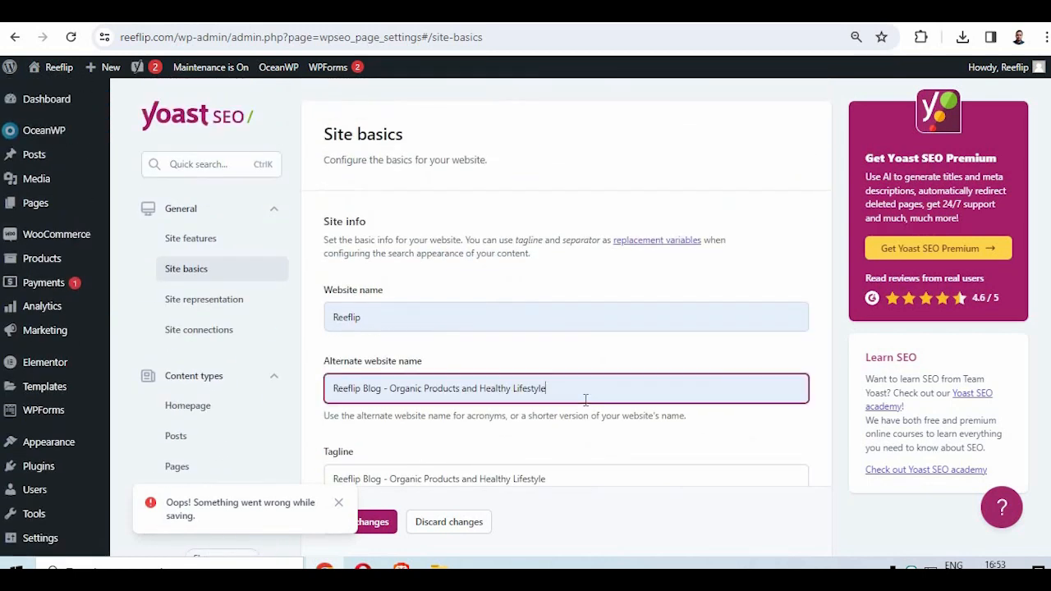
scroll(216, 364, down, 10)
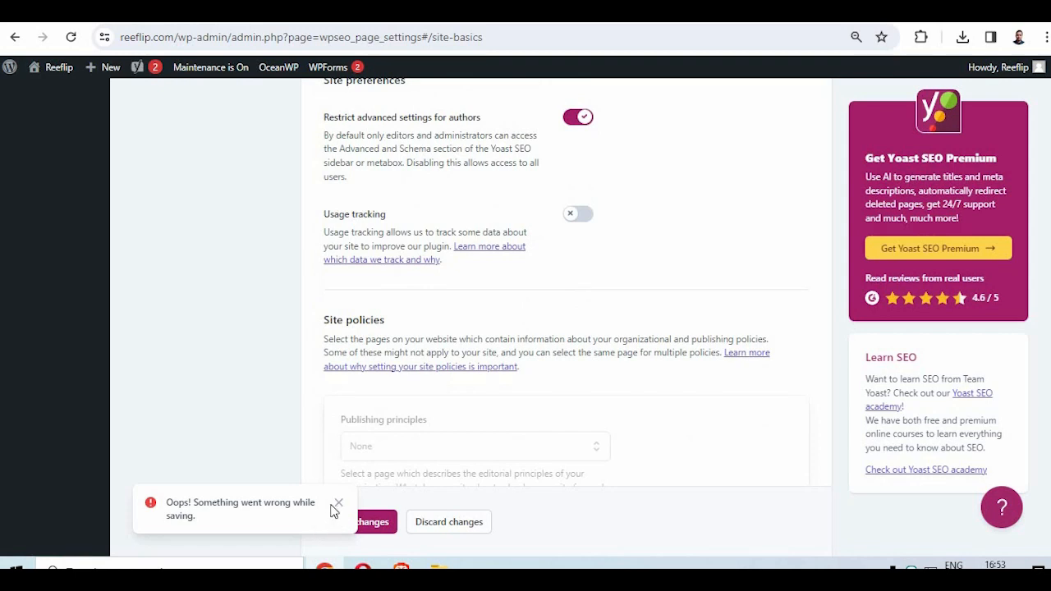
click(336, 505)
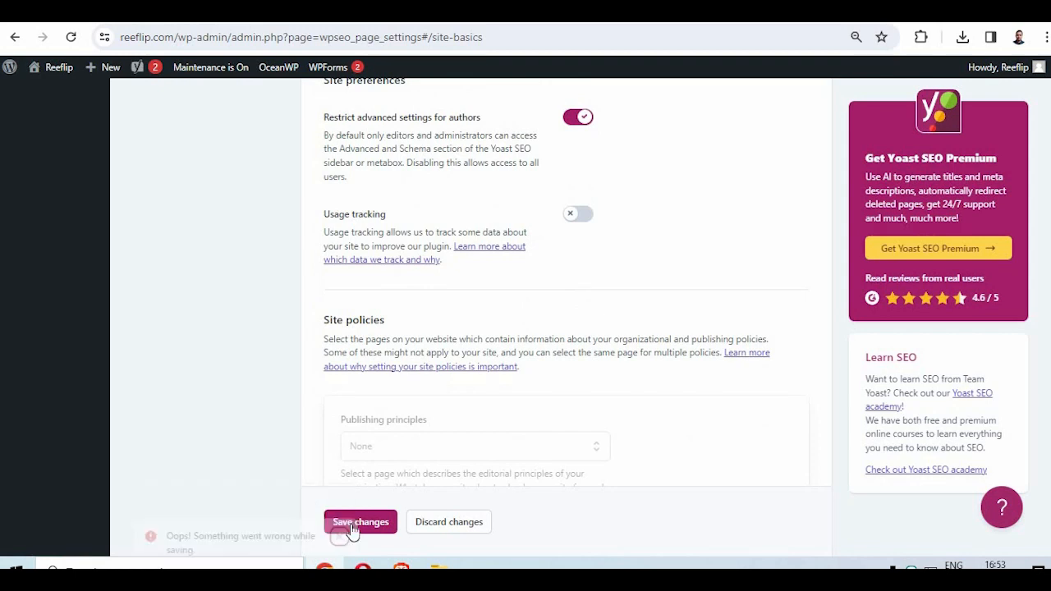
click(353, 522)
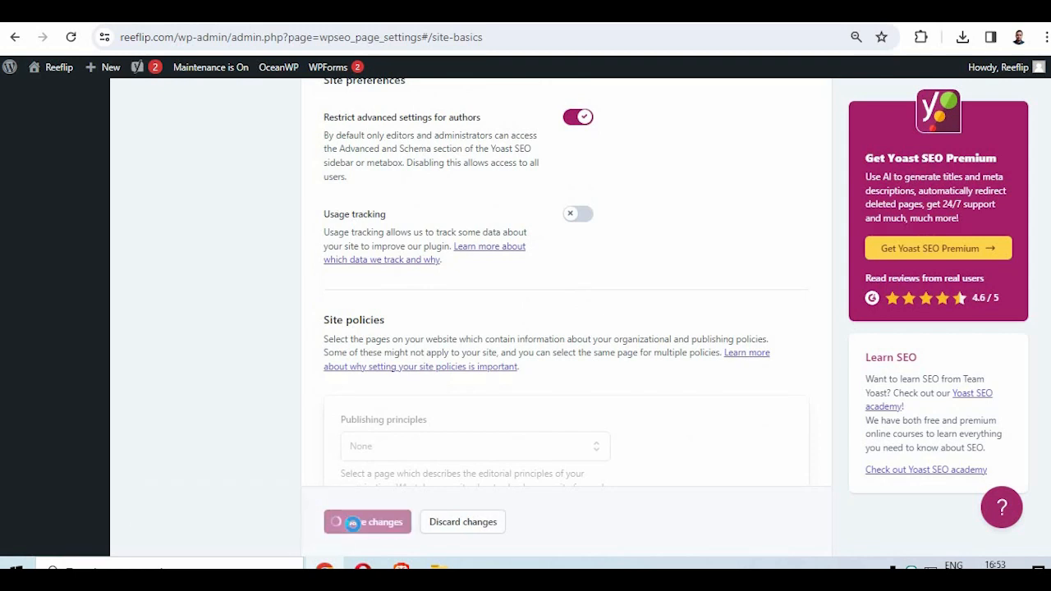
- In Site representation, set the organization name to Reeflip and the alternate organization name to "Reeflip Blog - Organic Products and Healthy Lifestyle"
scroll(335, 399, up, 10)
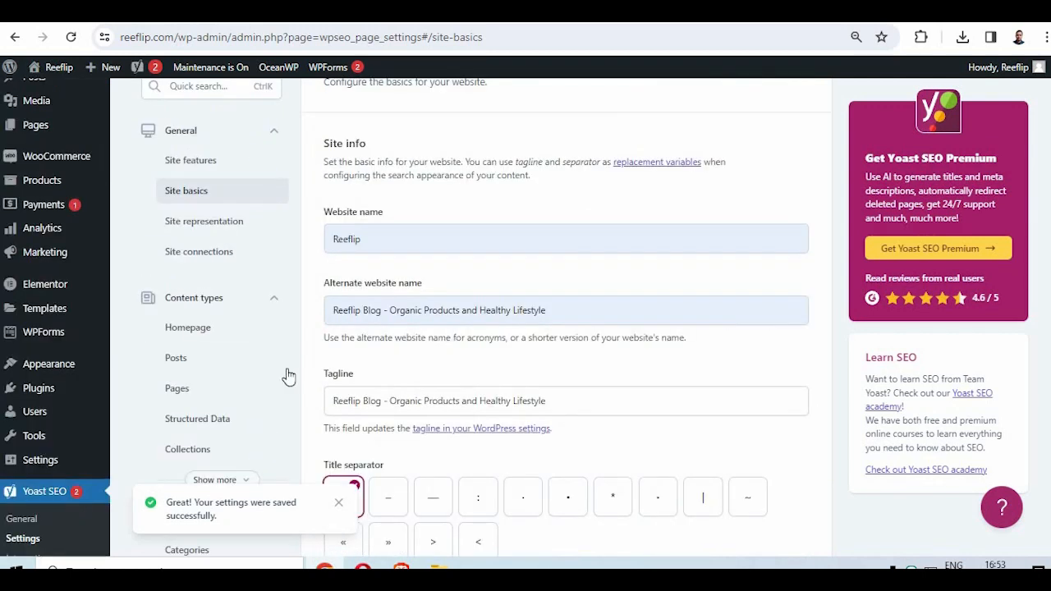
click(230, 220)
scroll(468, 330, down, 3)
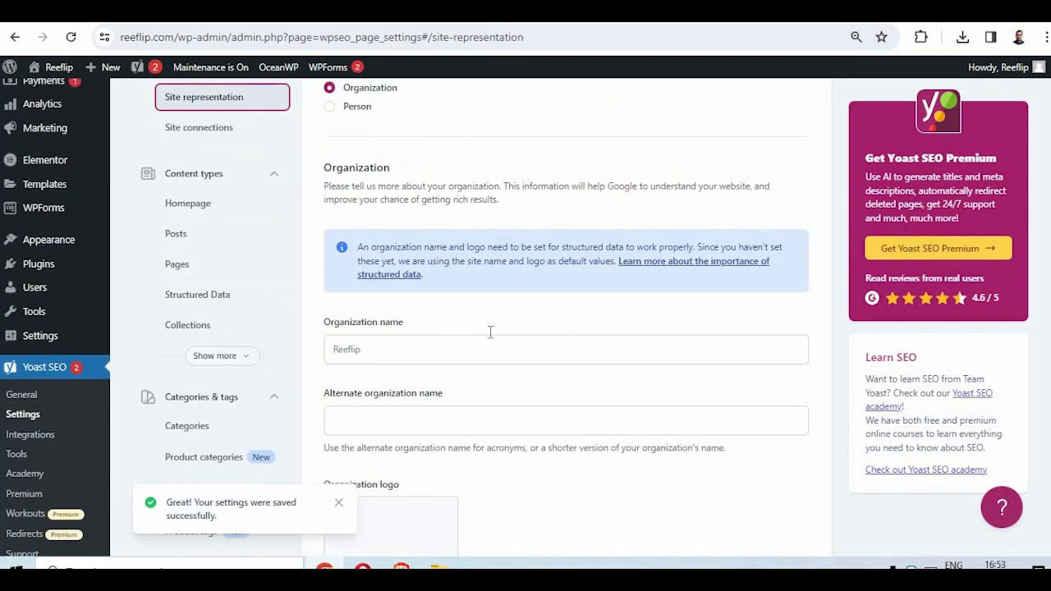
scroll(490, 332, down, 1)
click(373, 316)
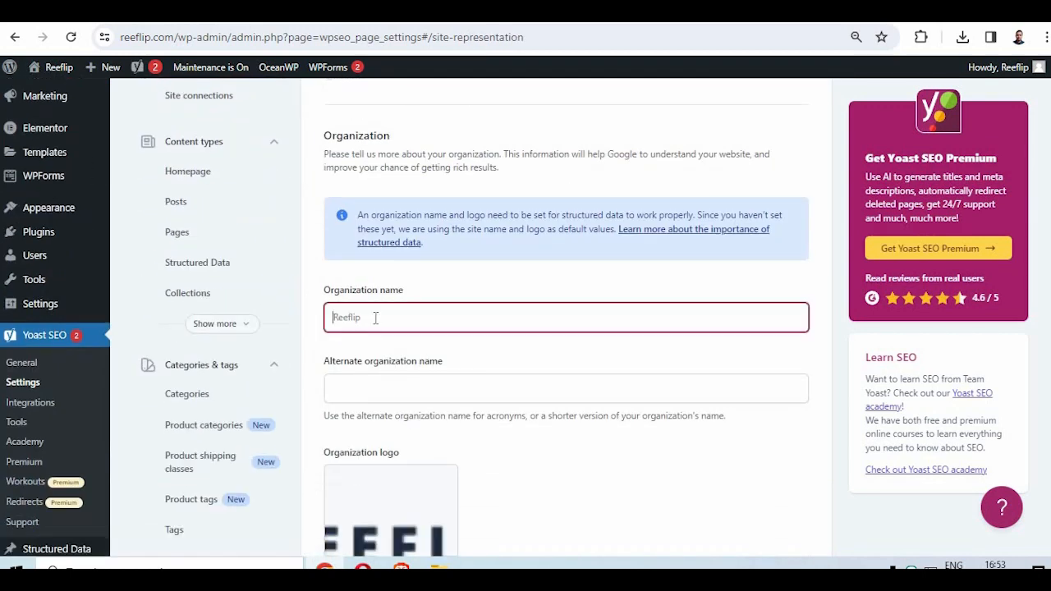
click(424, 366)
click(370, 388)
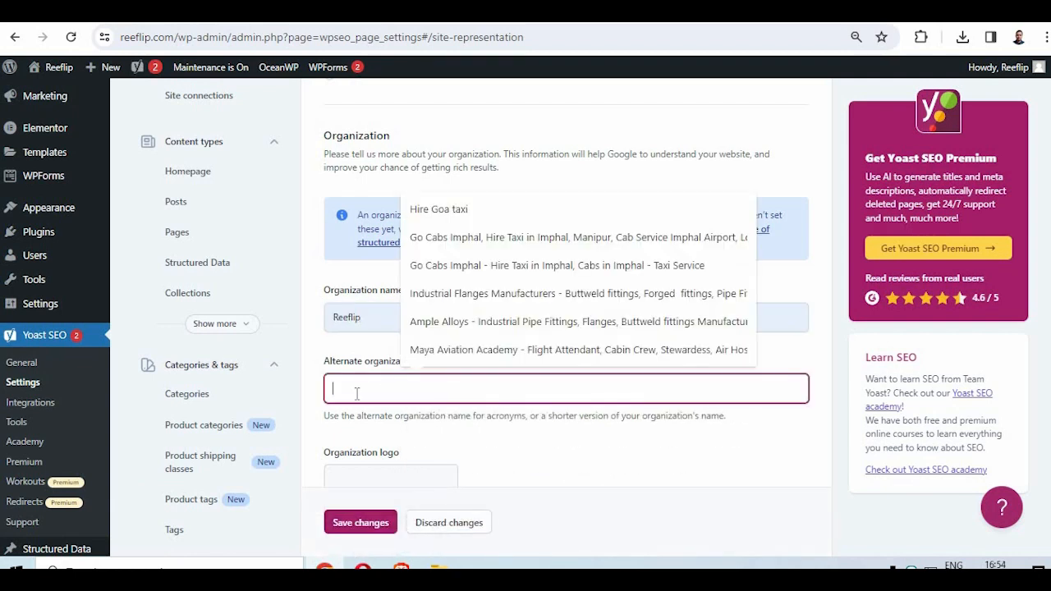
key(ctrl+v)
- Set the organization logo to cropped-reeflip-blog-logo.png from the media library and save the changes
scroll(387, 362, down, 3)
click(361, 391)
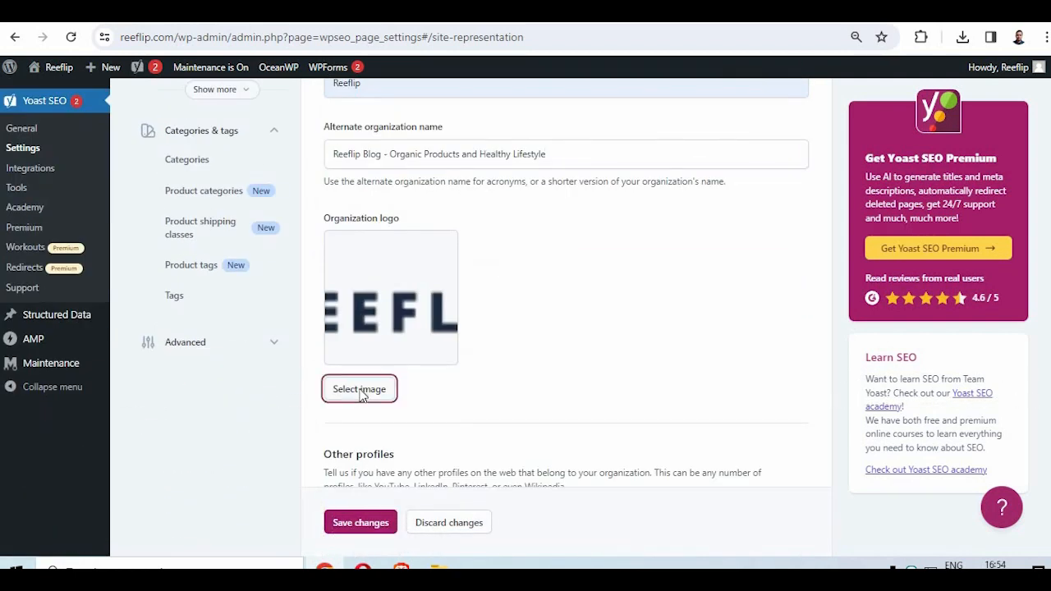
click(174, 236)
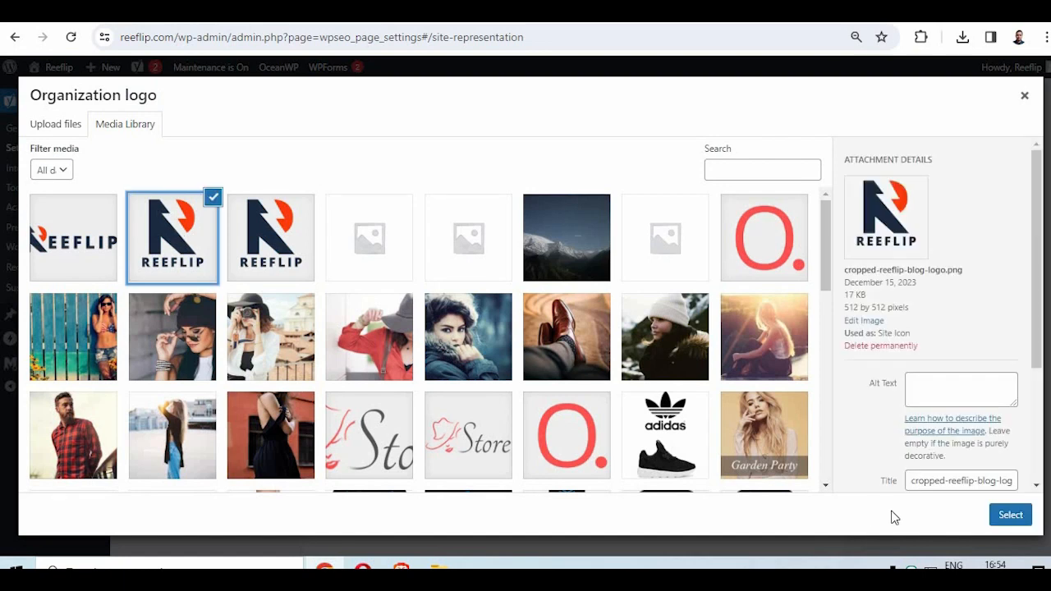
click(1010, 514)
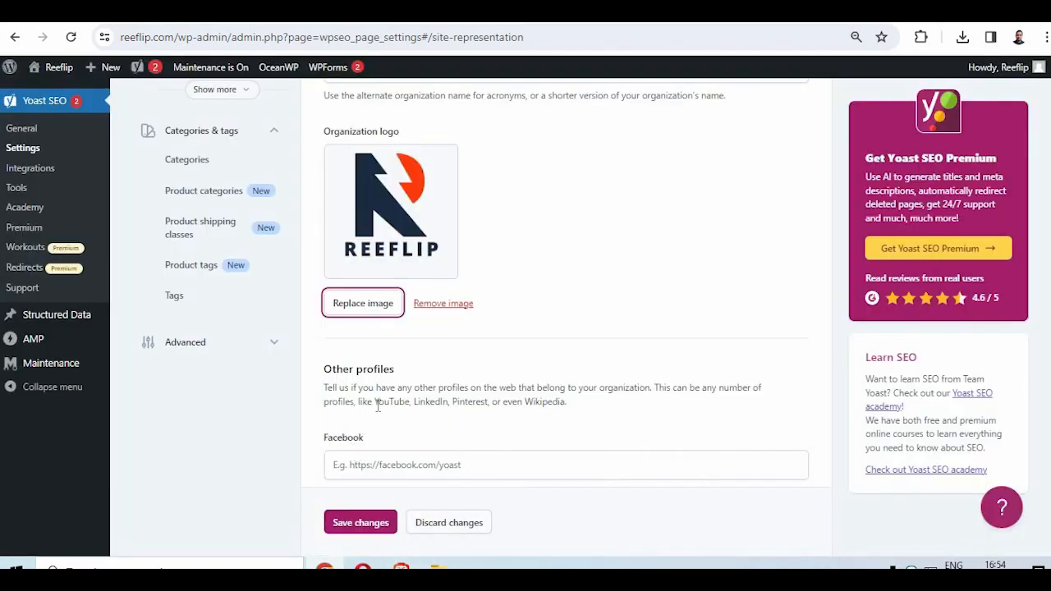
scroll(424, 427, down, 2)
click(353, 522)
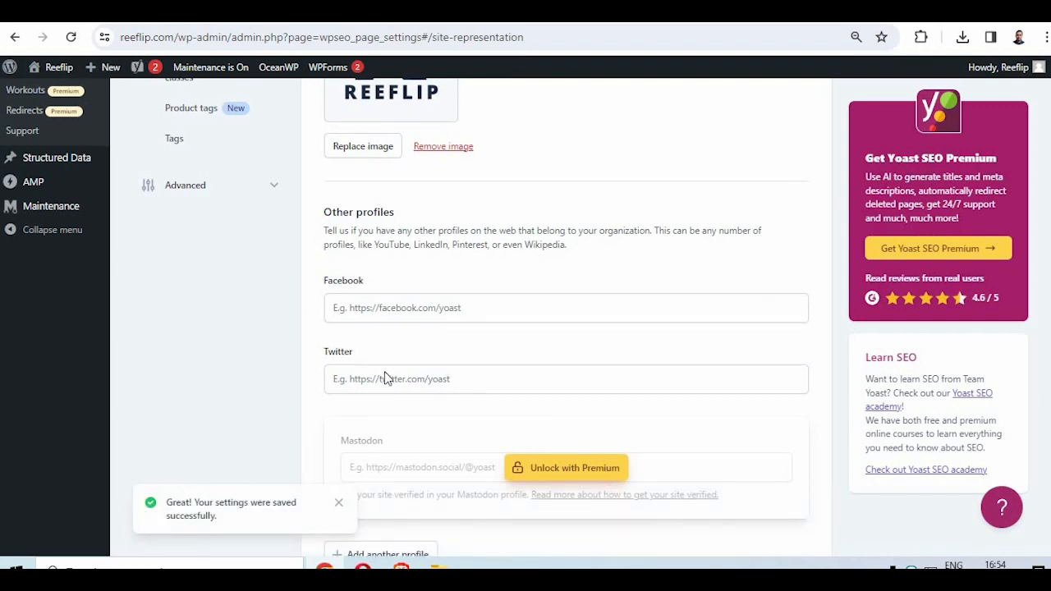
scroll(385, 375, down, 2)
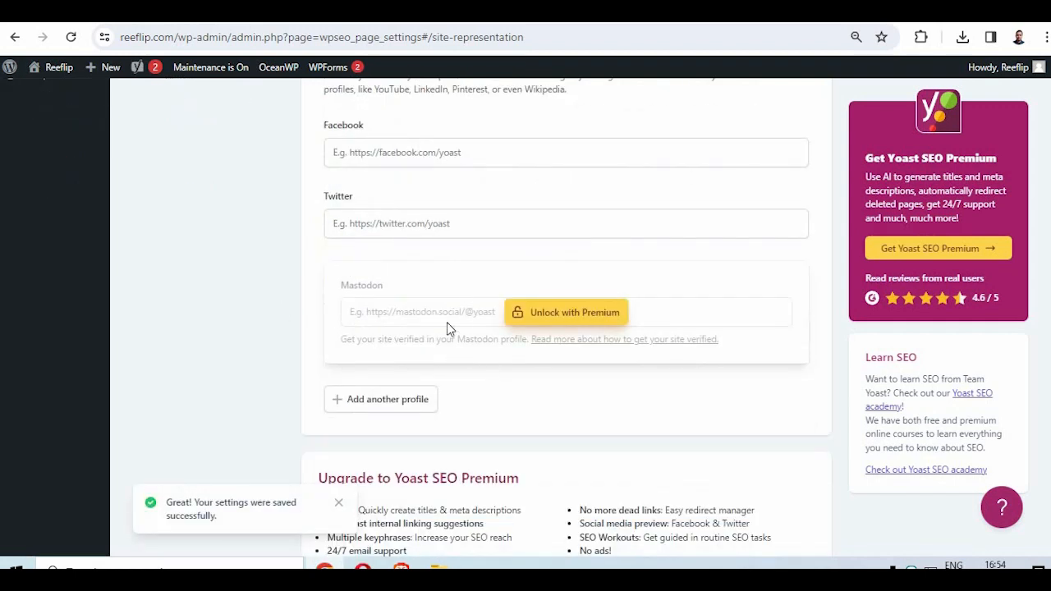
click(389, 402)
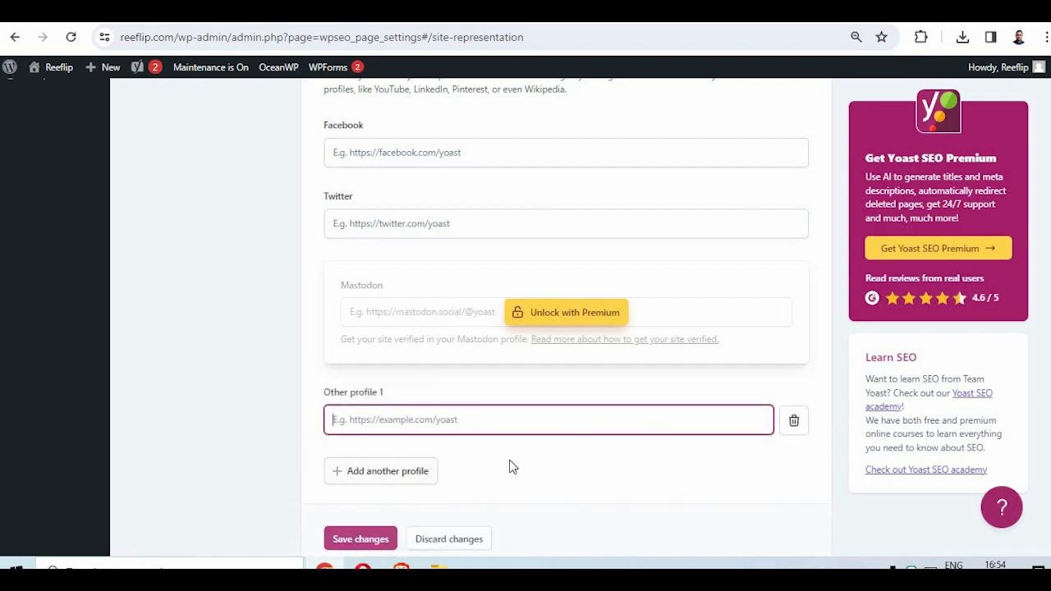
click(793, 423)
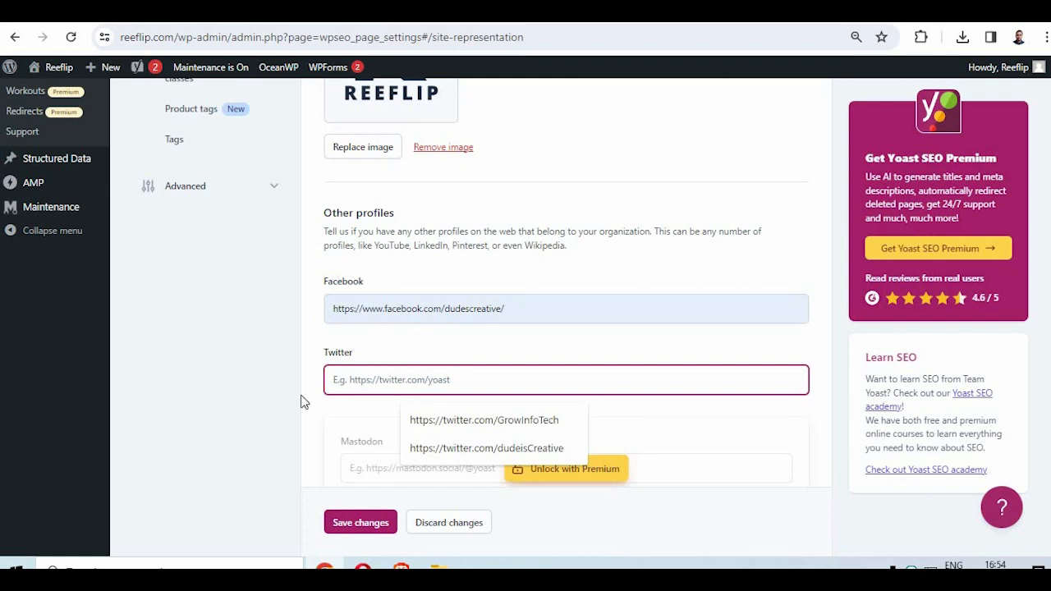
click(481, 448)
scroll(483, 429, down, 4)
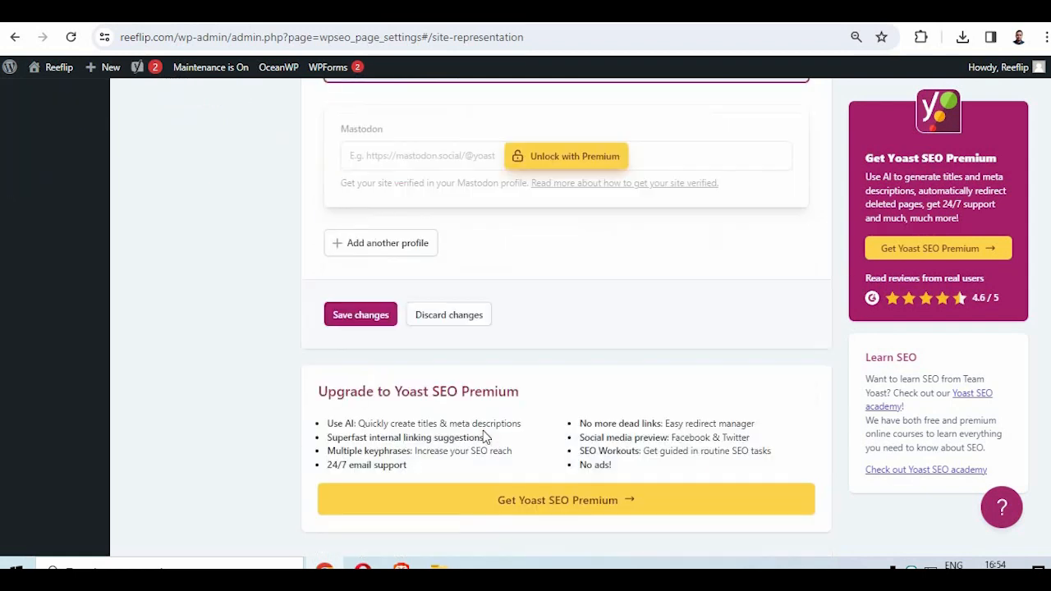
click(359, 316)
- Look through the webmaster verification fields in Site connections and open the Homepage content type settings
scroll(287, 360, up, 8)
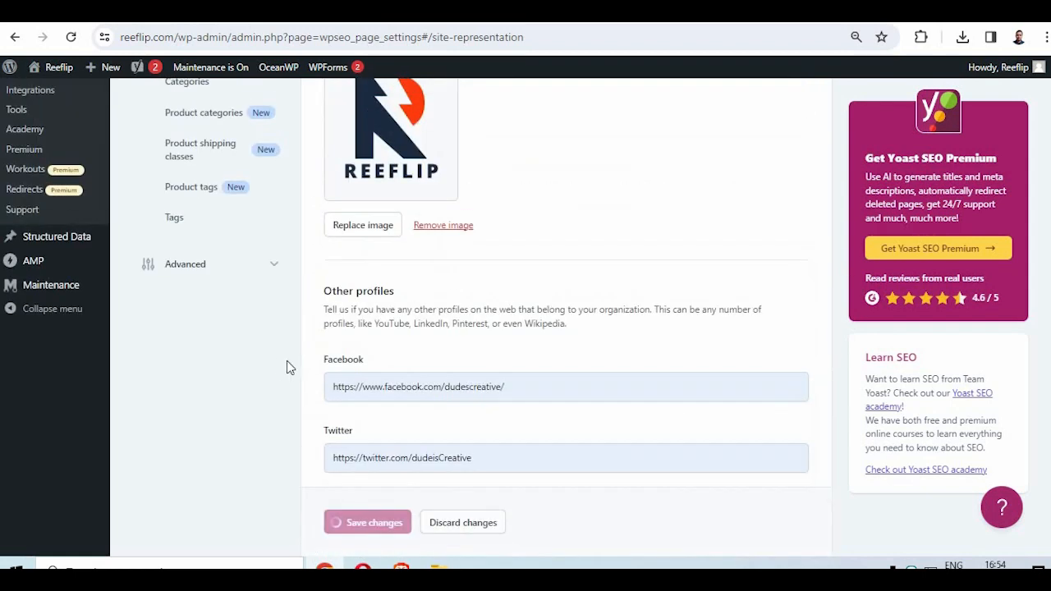
scroll(231, 357, up, 5)
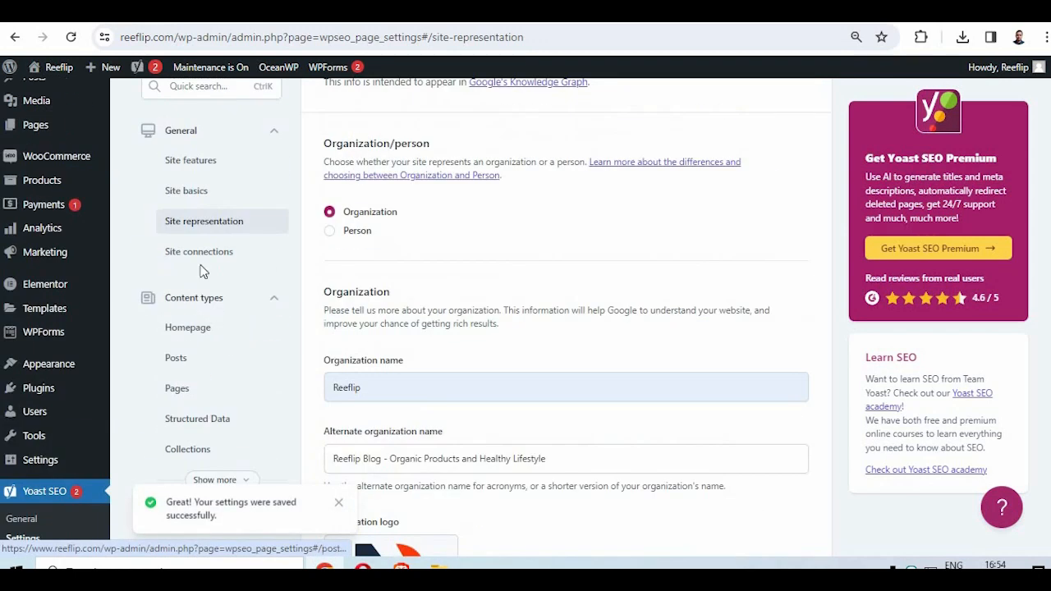
click(209, 251)
scroll(492, 353, down, 2)
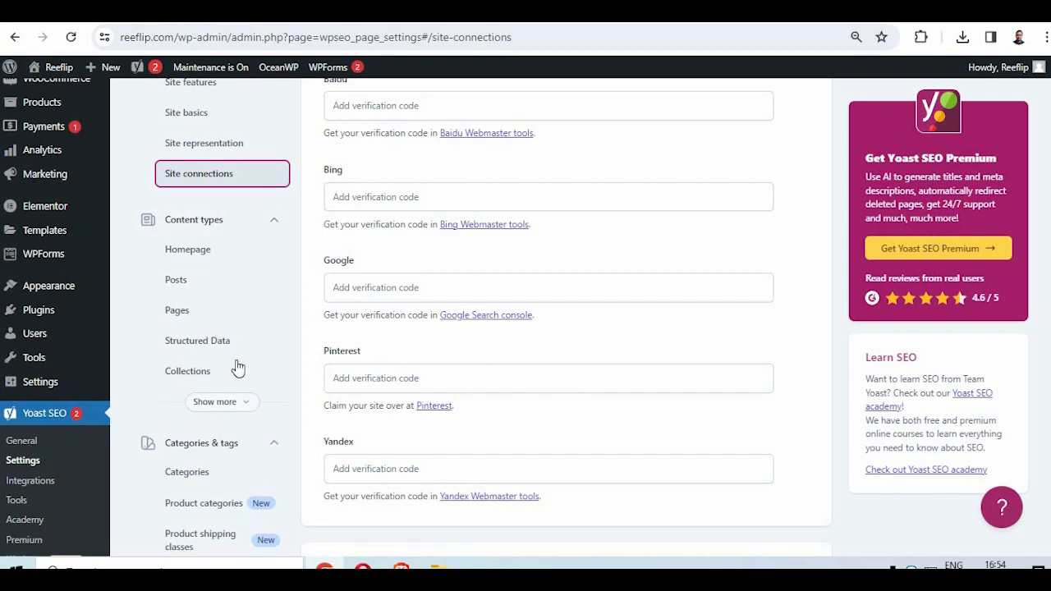
click(209, 253)
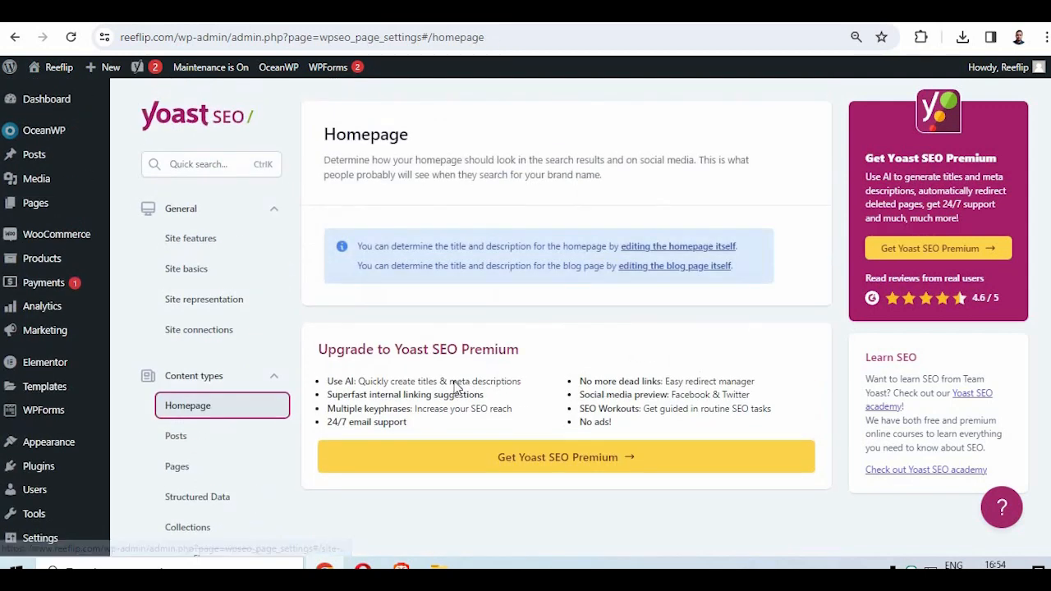
- Open the Posts content type settings and set the default meta description to the excerpt variable, %%excerpt%%
scroll(329, 312, down, 3)
click(275, 207)
scroll(654, 361, down, 3)
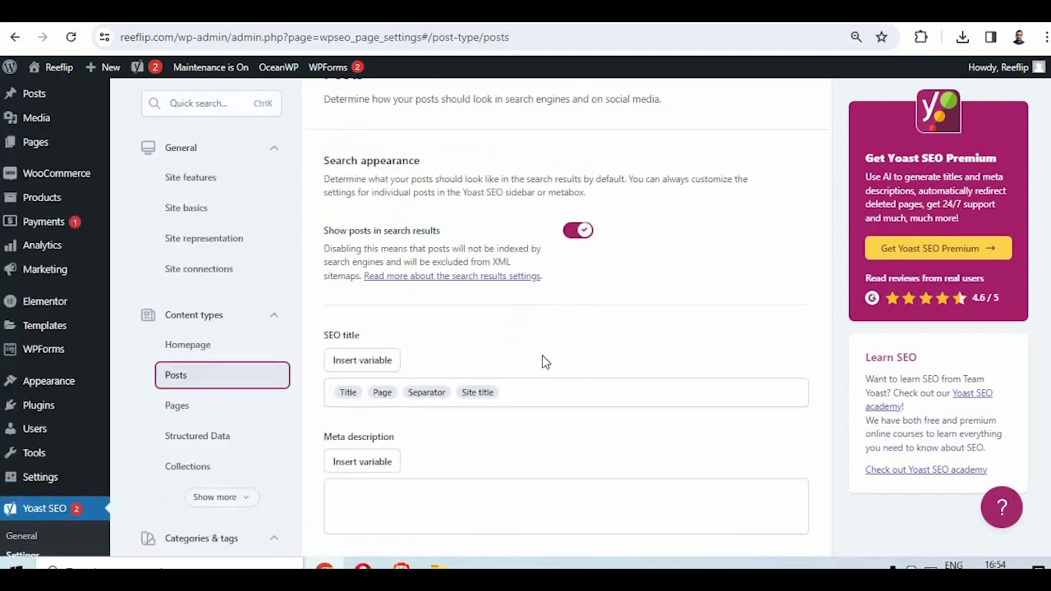
click(412, 341)
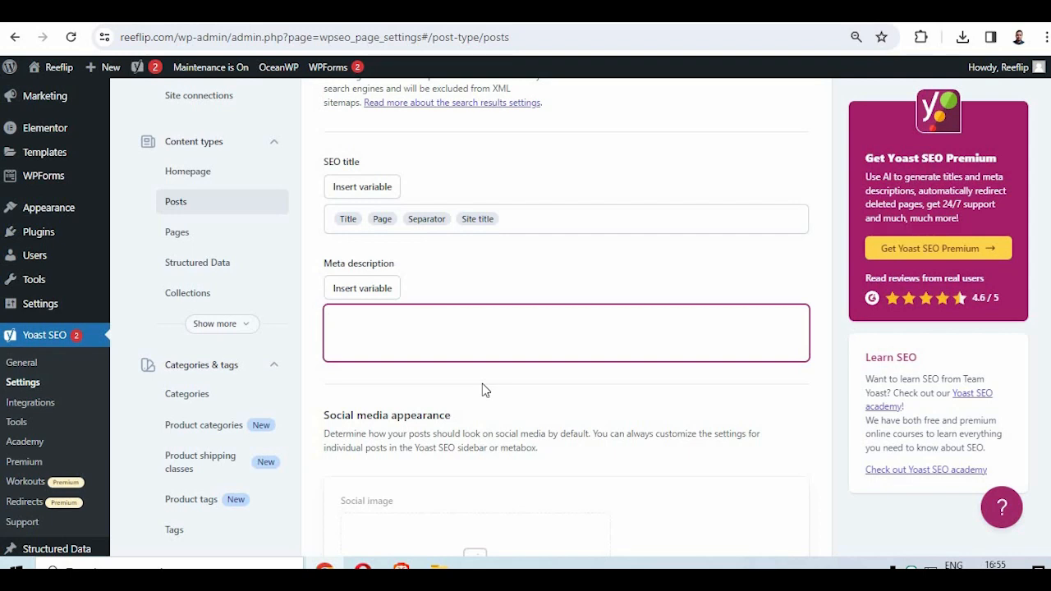
text(%%)
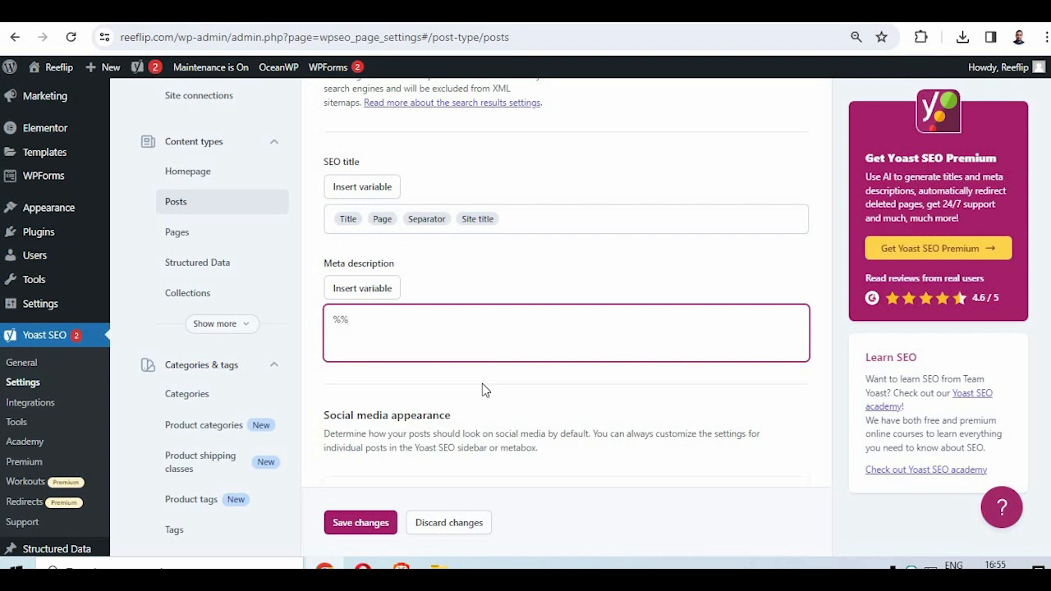
text(excert)
key(BackSpace)
text(pt%%)
- Review the social media appearance, schema and additional settings for Posts, and save the changes
scroll(590, 334, down, 2)
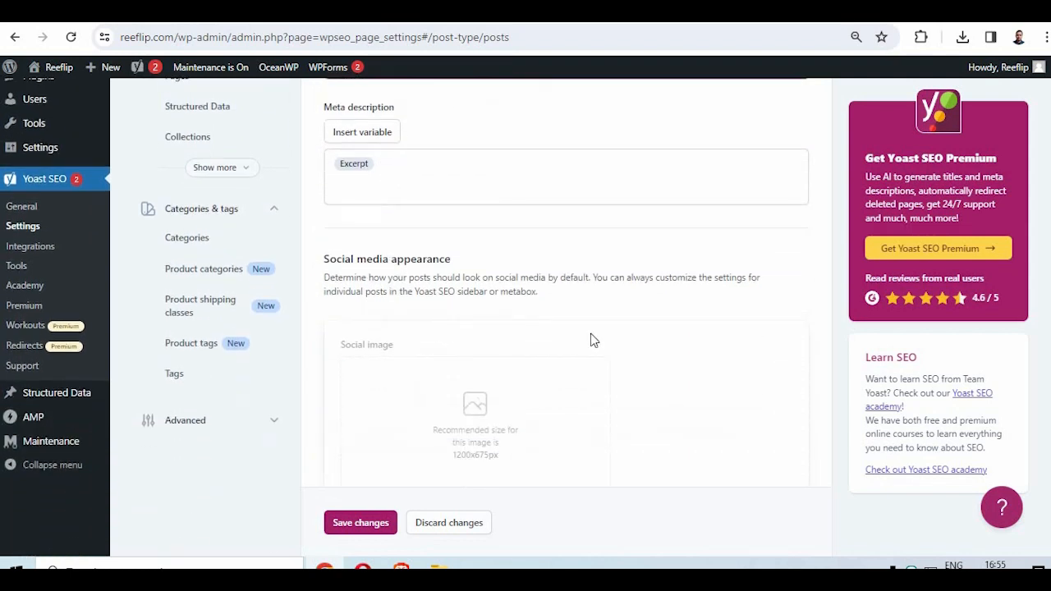
scroll(414, 298, down, 2)
scroll(440, 312, up, 3)
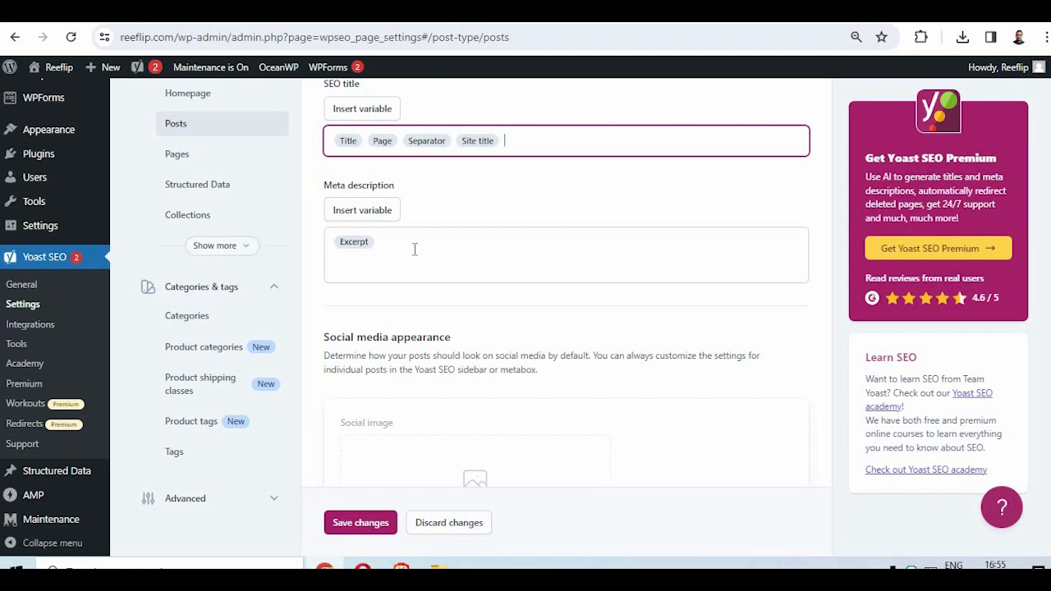
scroll(406, 301, down, 2)
scroll(516, 350, up, 2)
scroll(439, 277, down, 6)
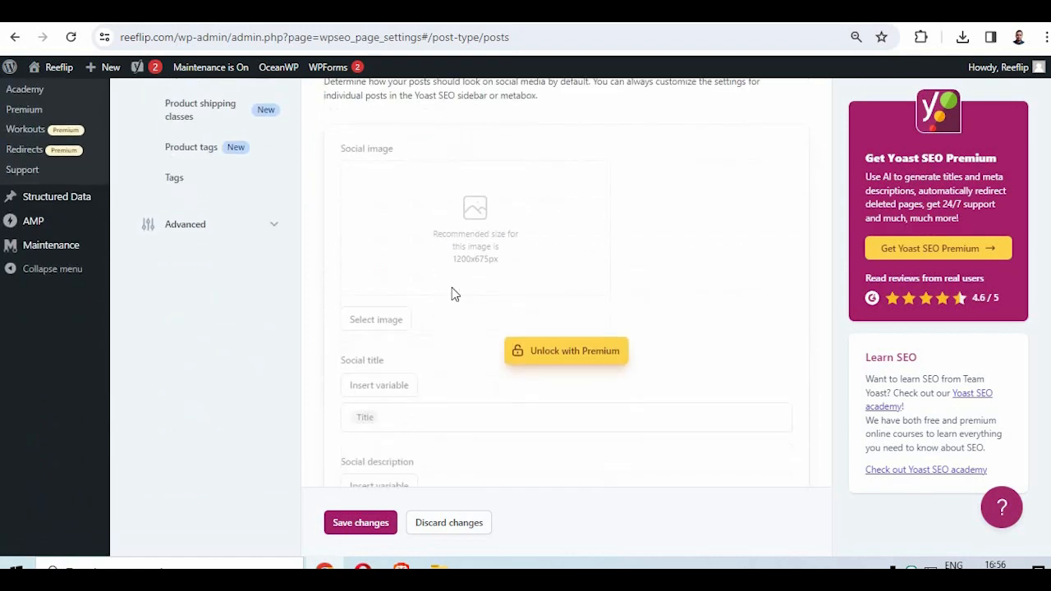
scroll(441, 352, down, 3)
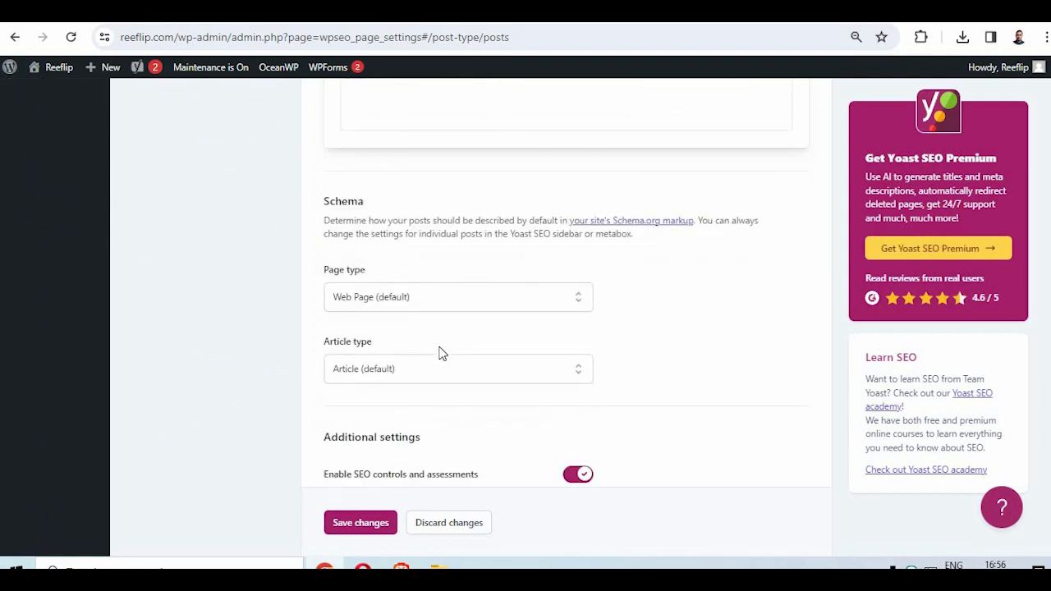
scroll(439, 353, down, 3)
click(361, 477)
- Open the Pages content type settings and set the default meta description to the excerpt variable, %%excerpt%%
scroll(364, 441, up, 5)
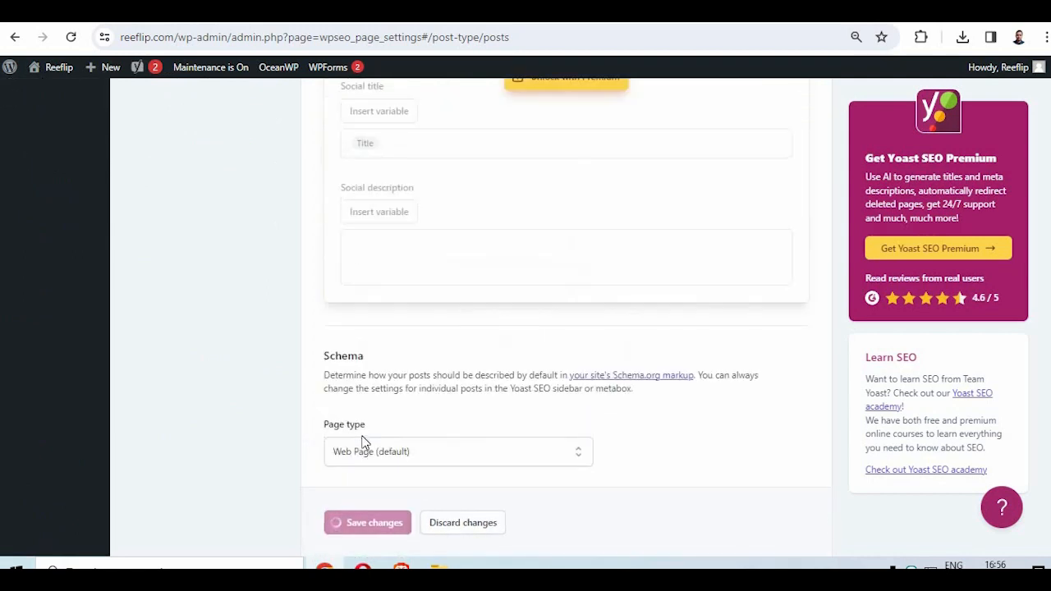
scroll(364, 440, up, 8)
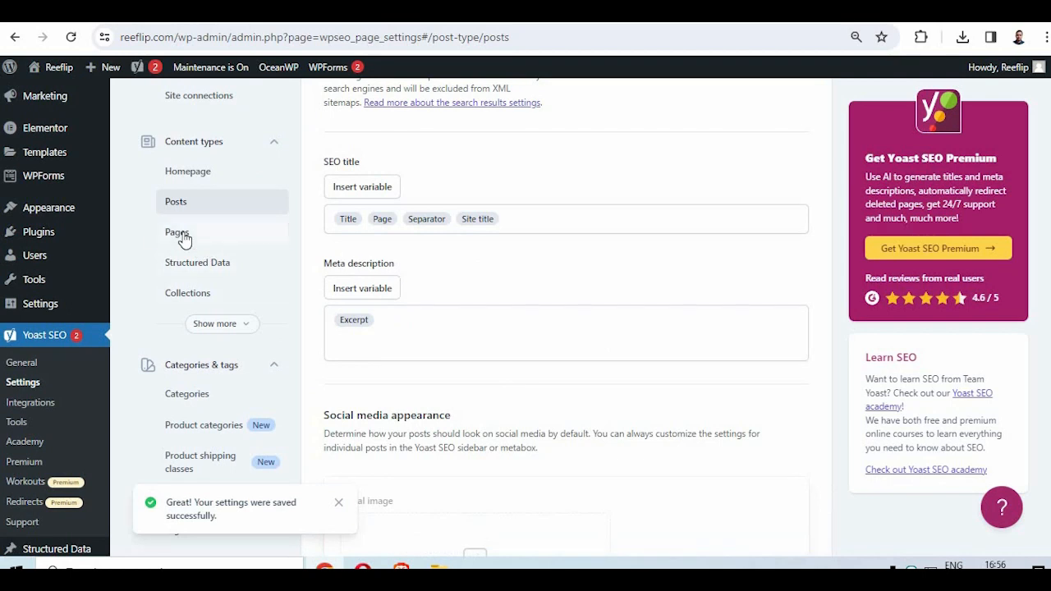
click(176, 232)
scroll(527, 389, down, 4)
click(403, 327)
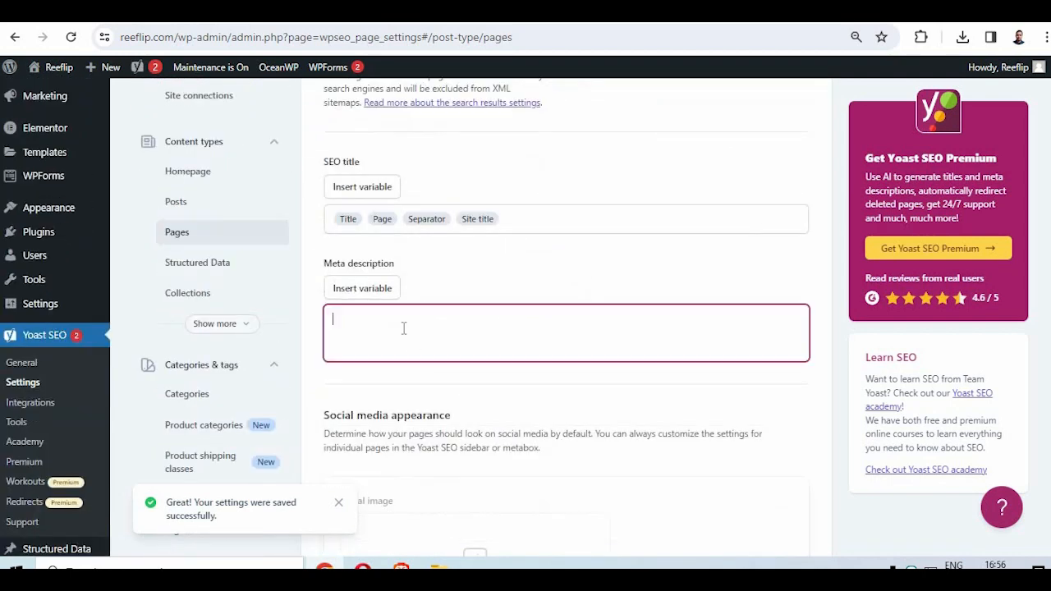
text(%%exce)
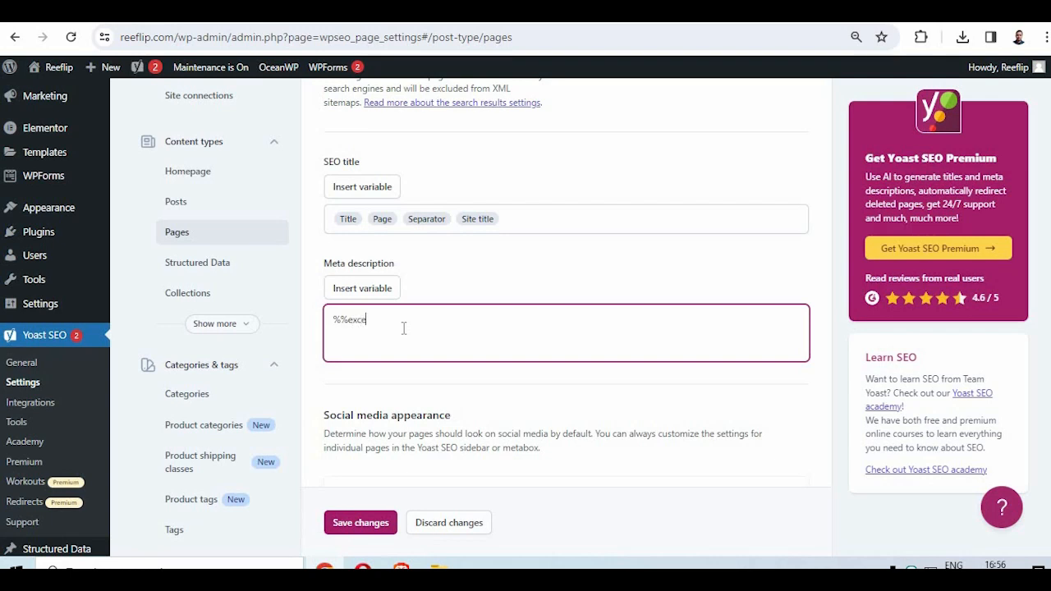
text(rpt%%)
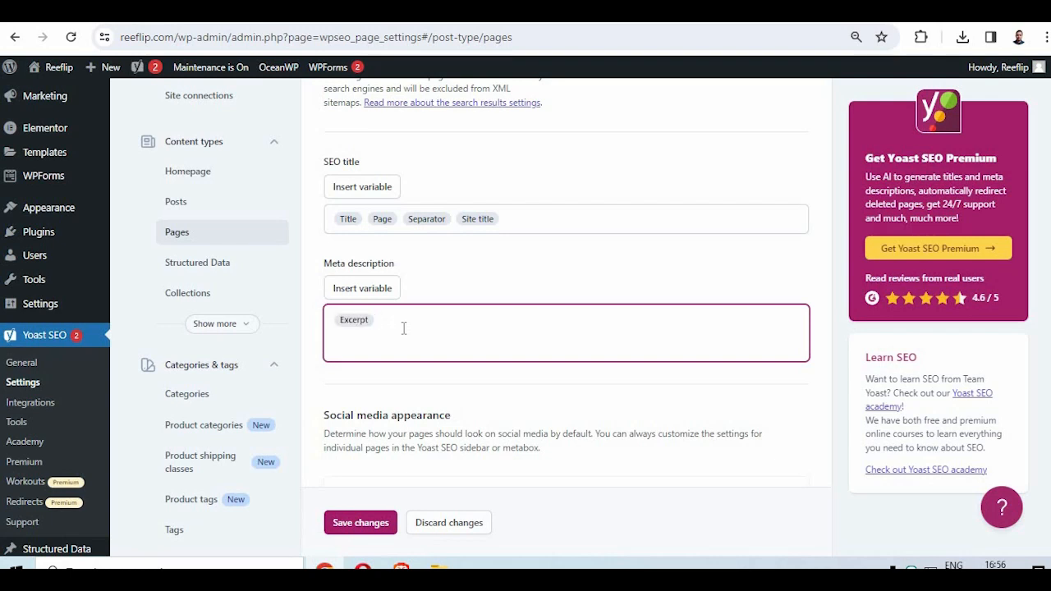